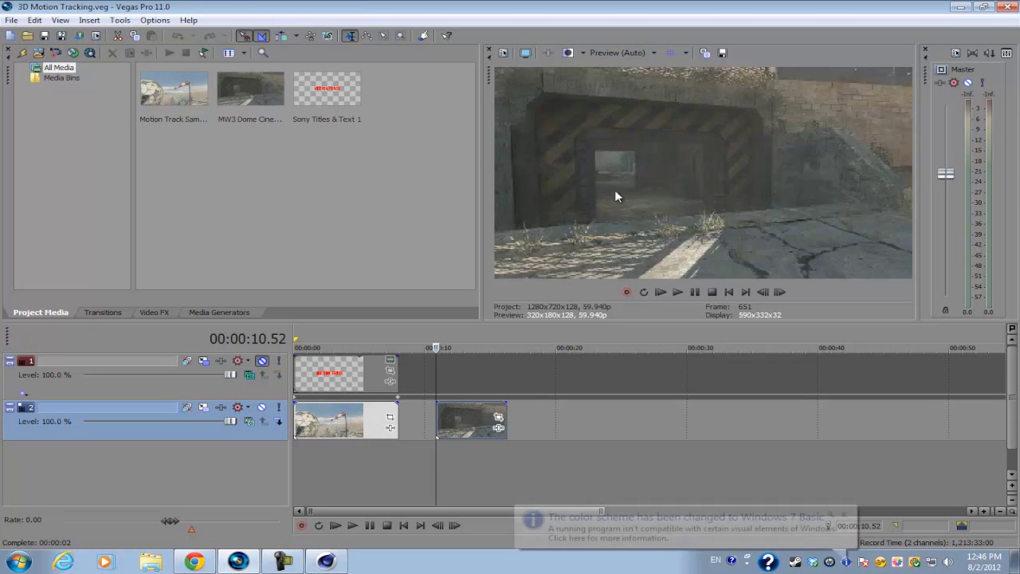
Play back the bunker clip twice and step its preview forward two frames.
key(space)
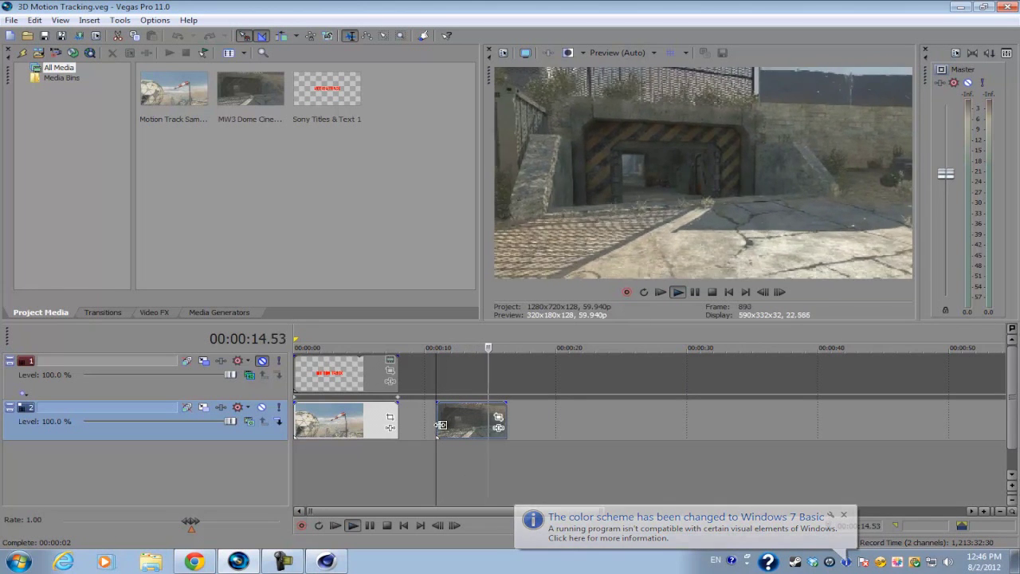
key(space)
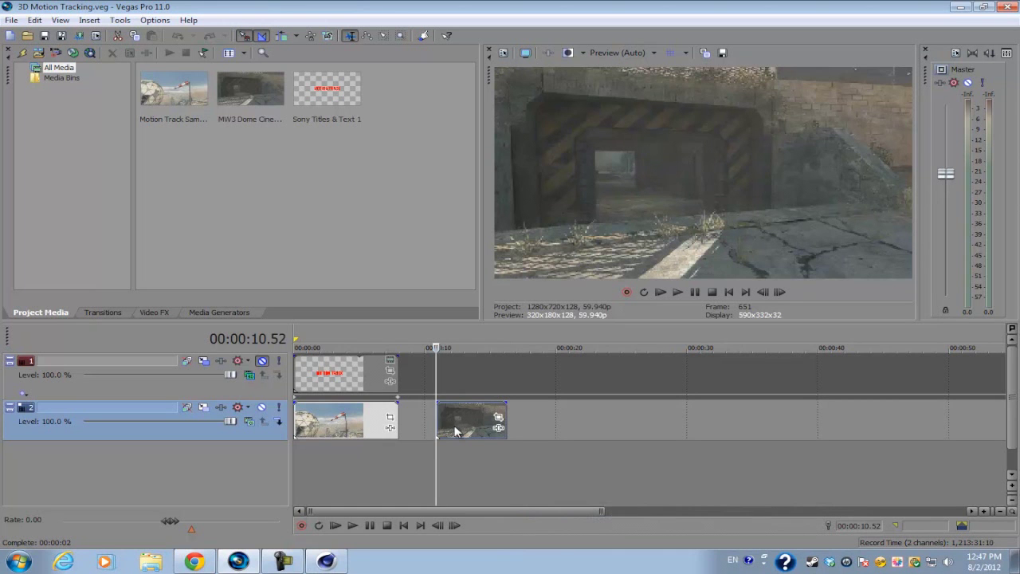
key(space)
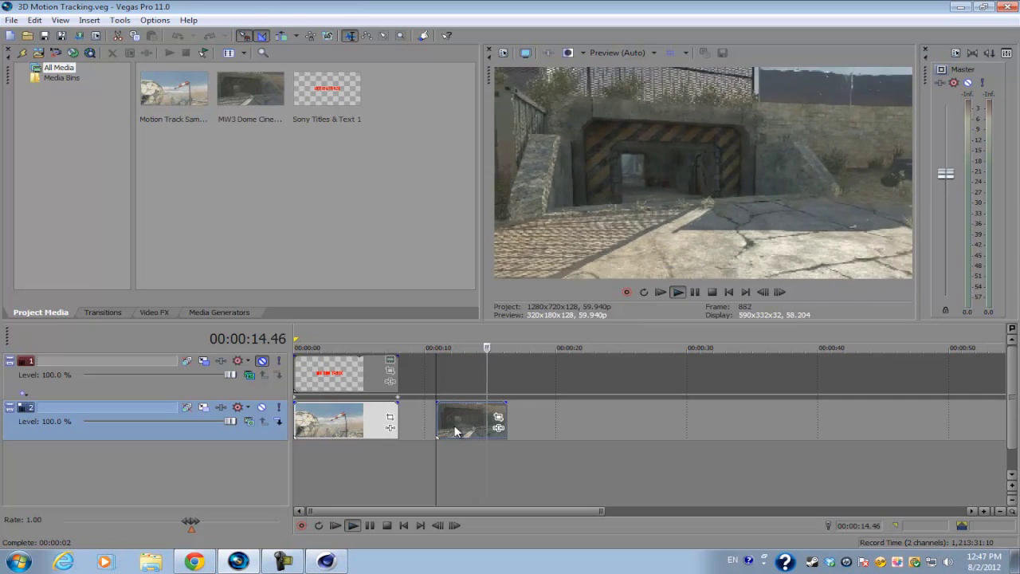
key(space)
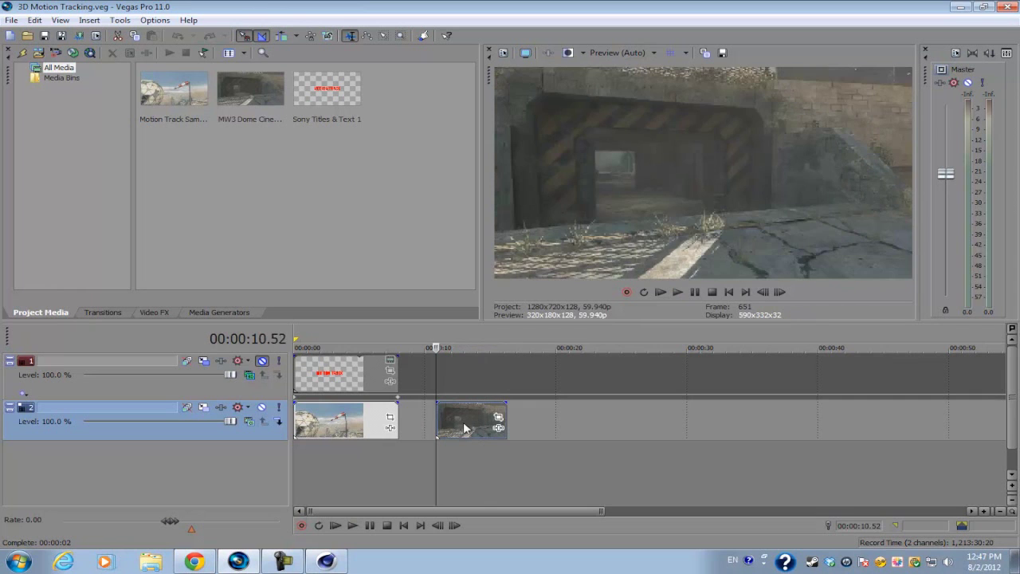
click(468, 429)
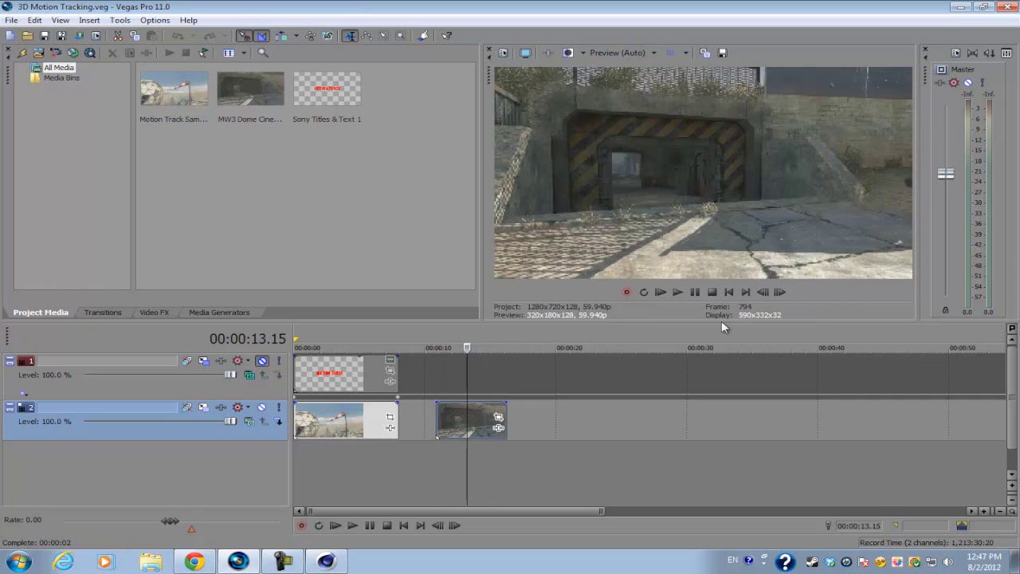
click(780, 292)
click(779, 292)
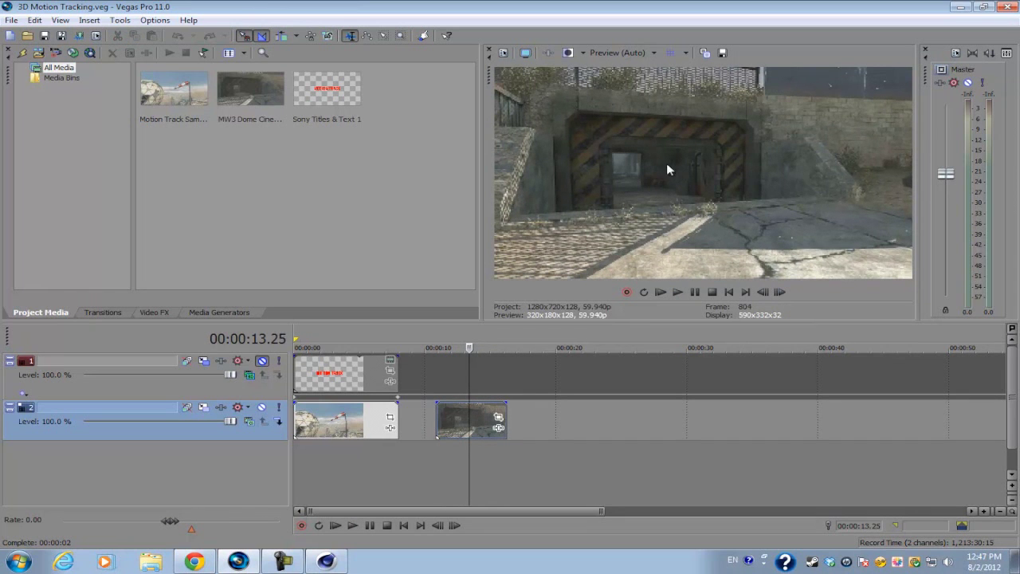
Preview the dome footage from its start to about two seconds, then bring up the add-track menu.
click(299, 380)
scroll(405, 383, up, 5)
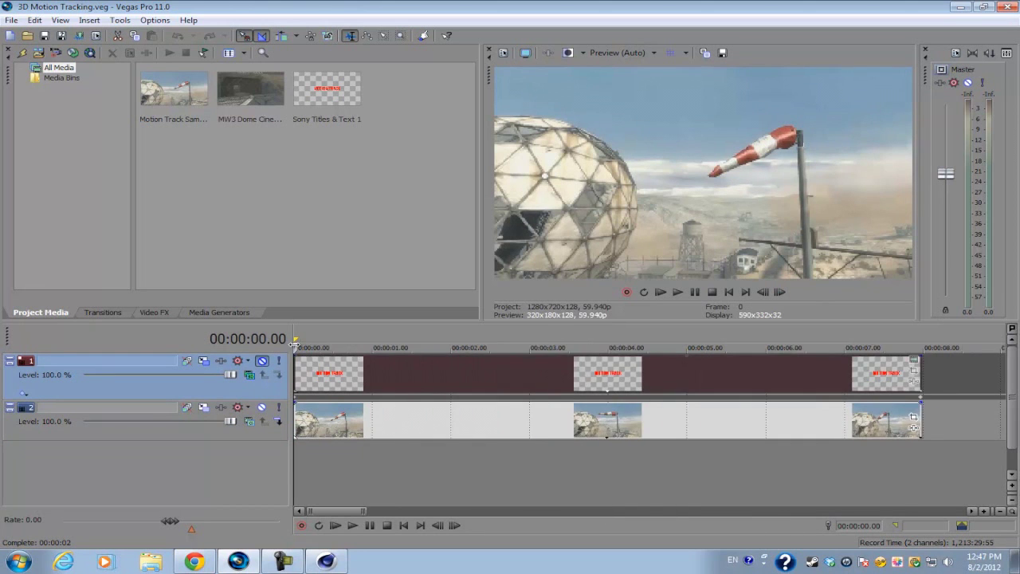
click(405, 376)
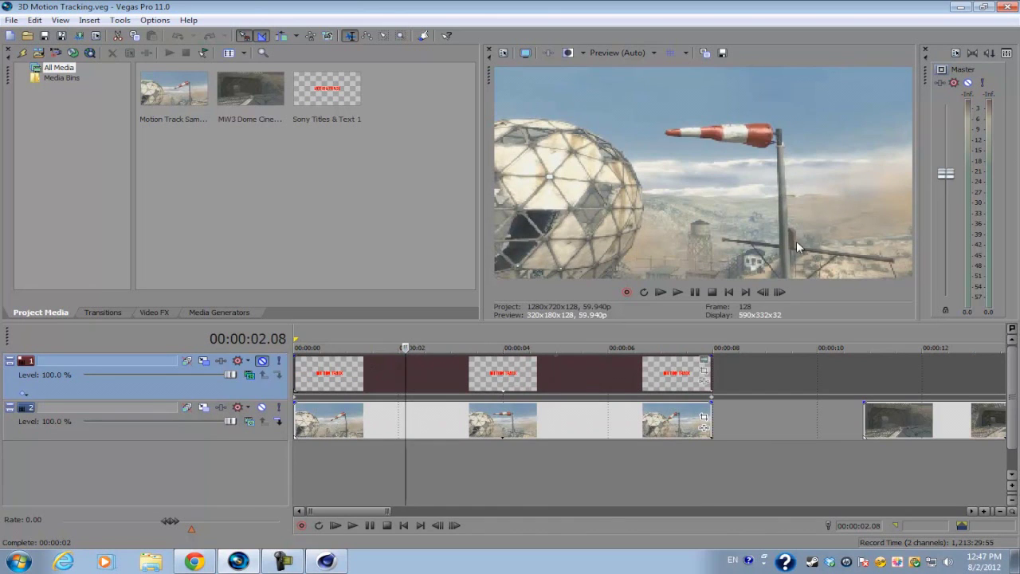
click(334, 384)
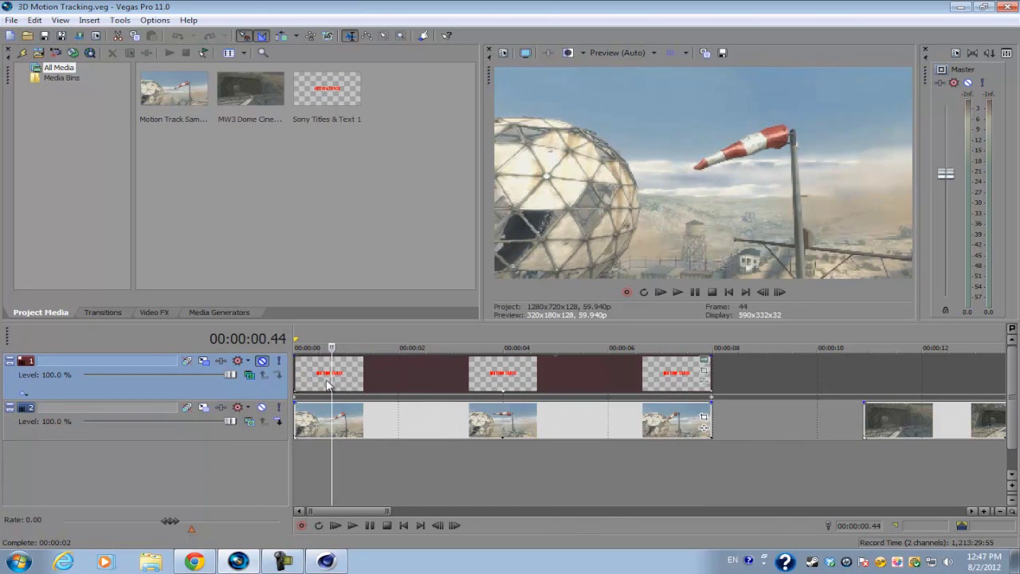
key(space)
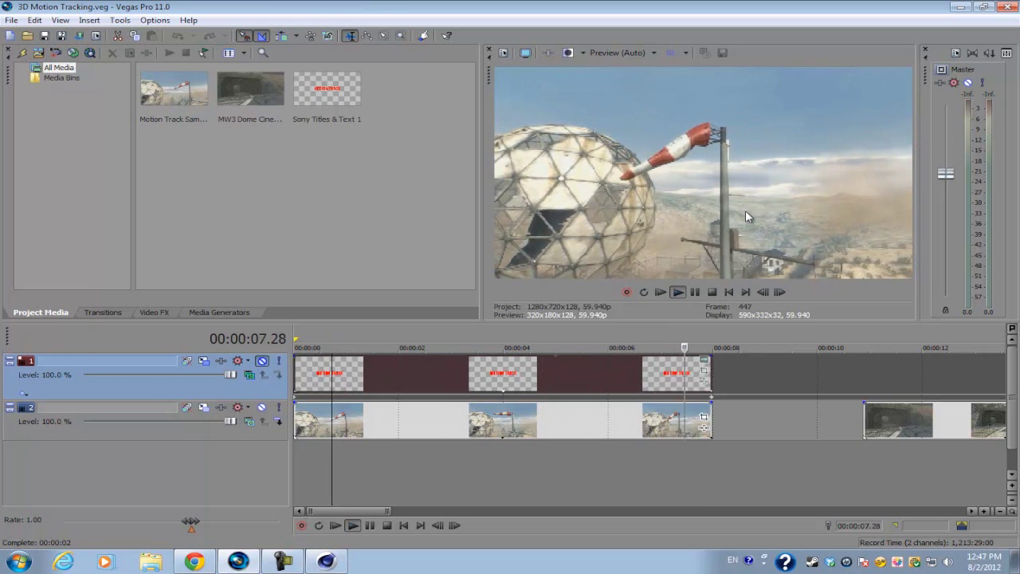
click(415, 385)
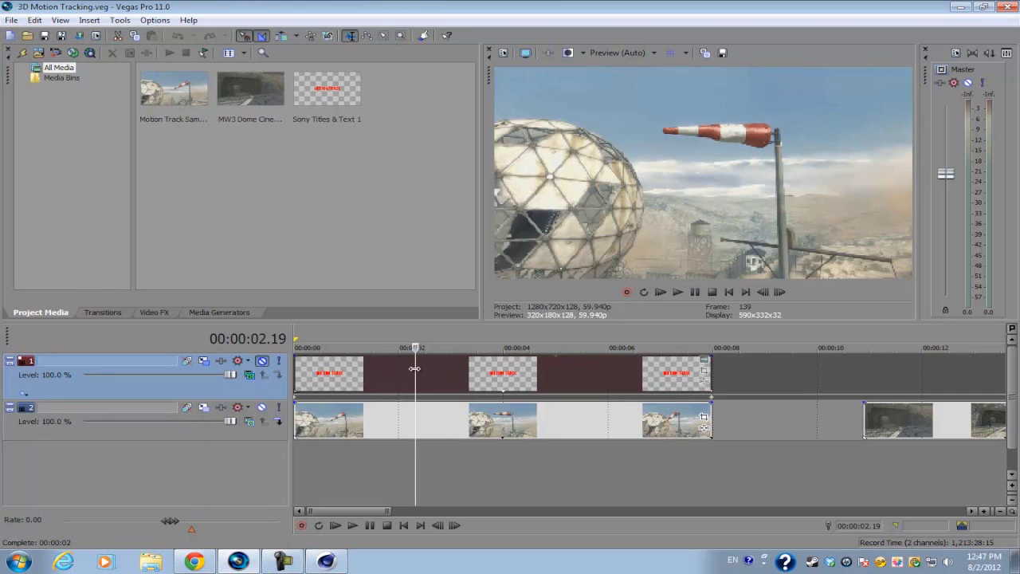
click(301, 377)
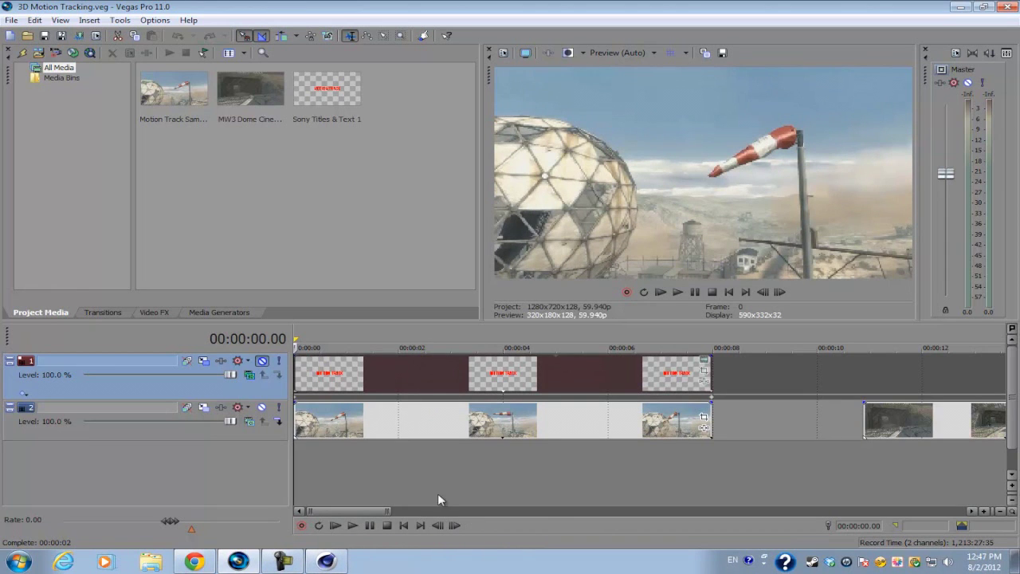
right_click(399, 470)
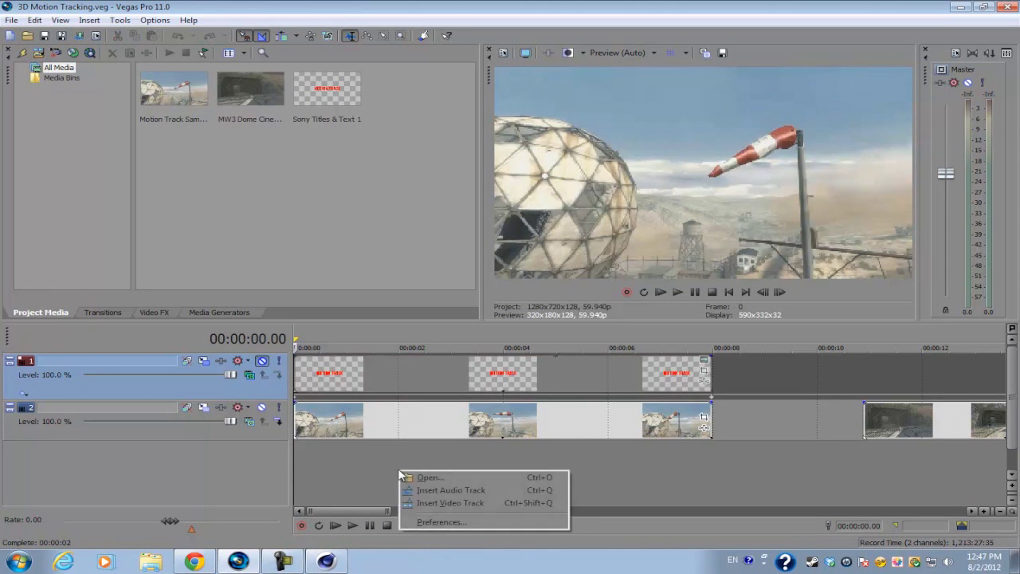
Insert a new video track and move the MOTION TRACK text clips onto track 2.
click(429, 504)
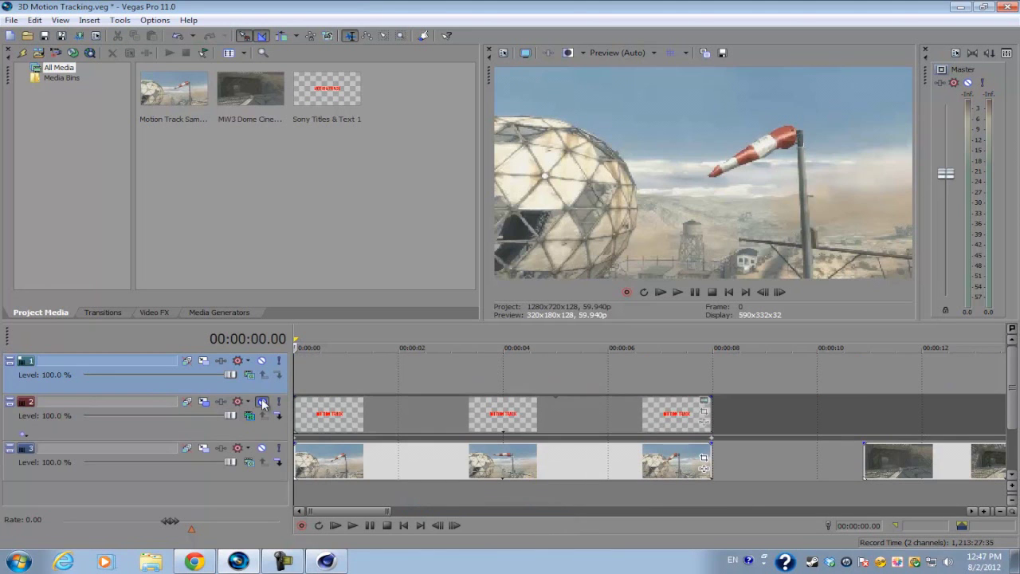
drag(251, 434, 253, 374)
click(309, 420)
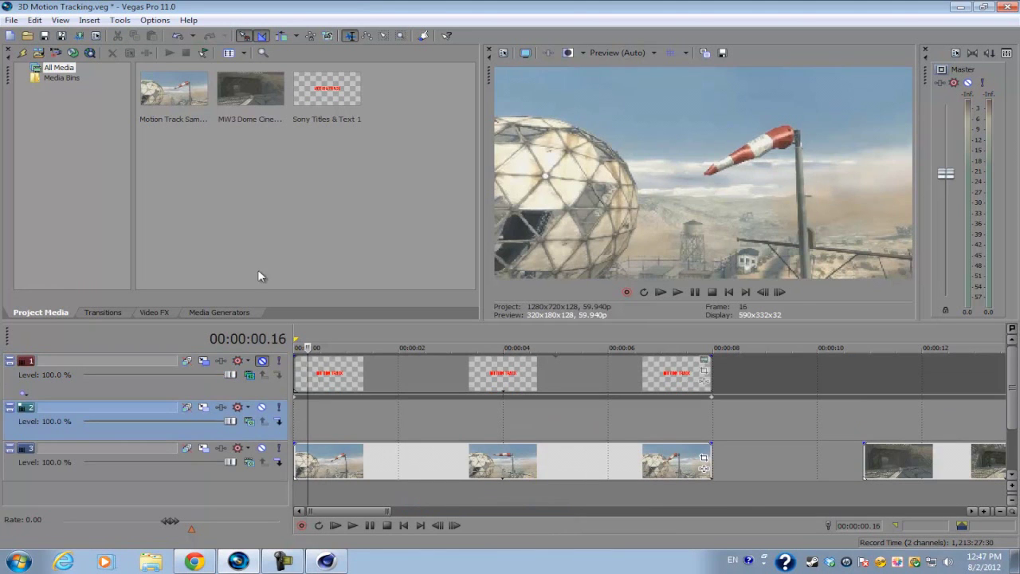
drag(343, 389, 337, 419)
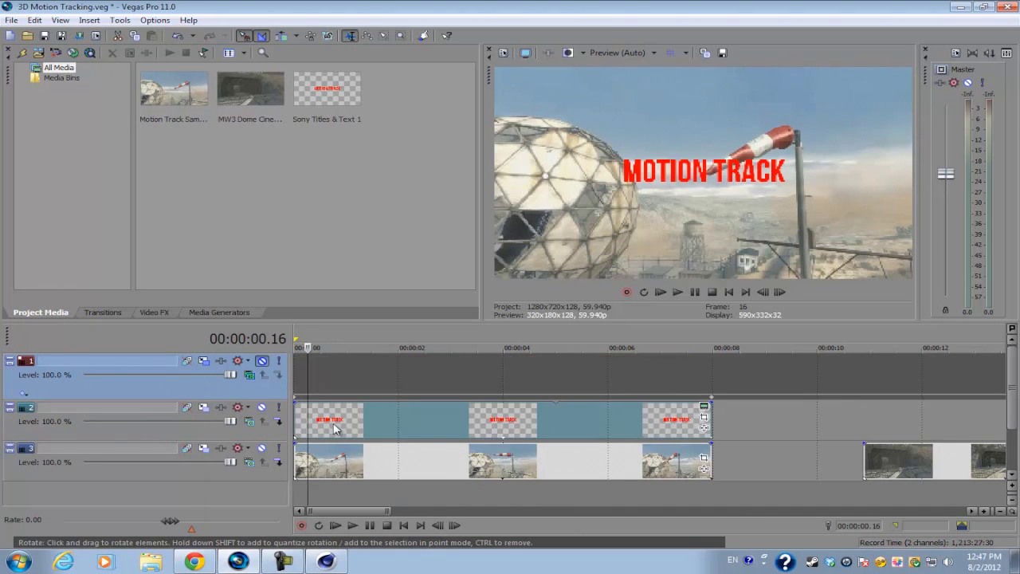
click(305, 419)
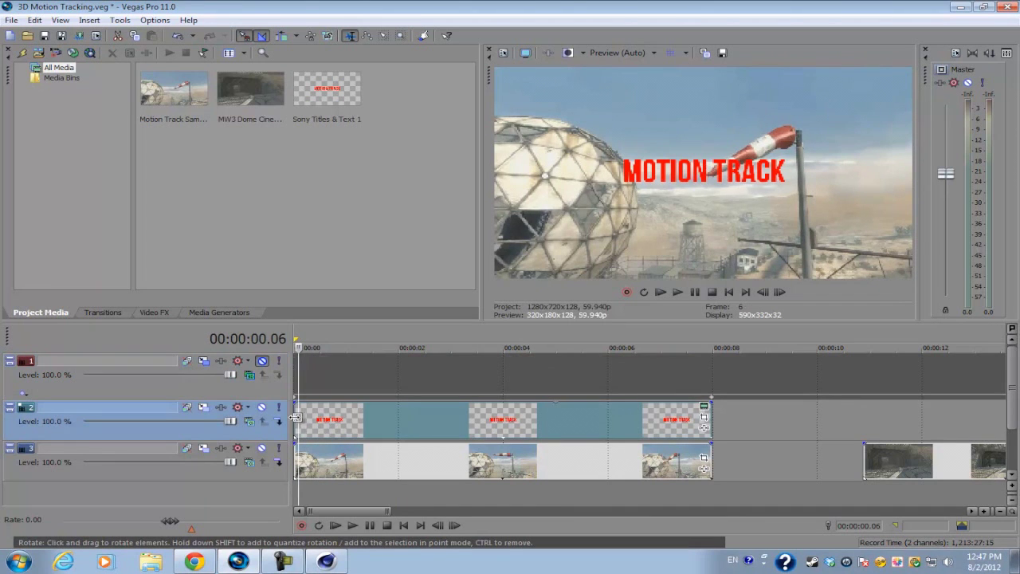
click(295, 420)
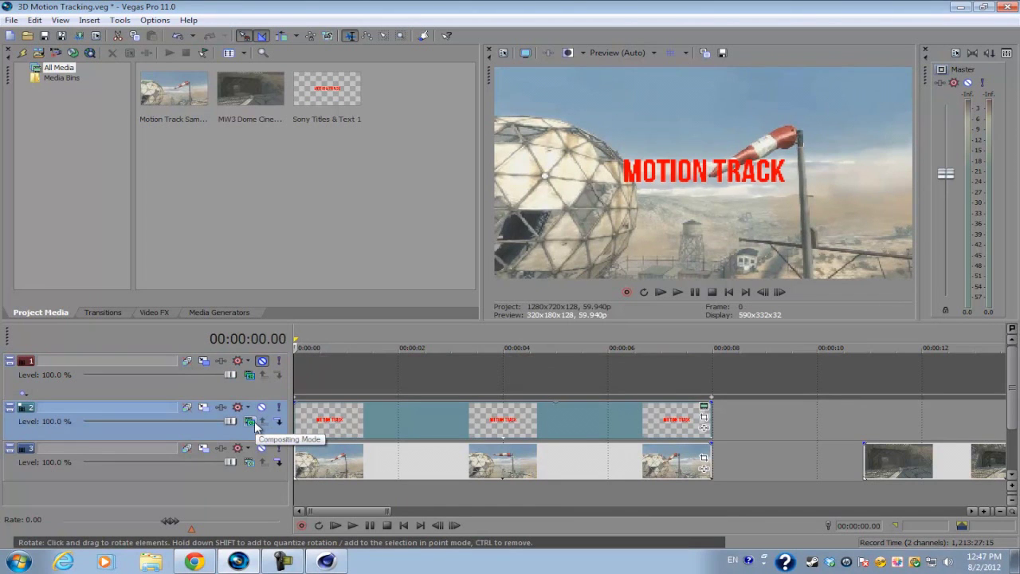
Set track 2's compositing mode to 3D Source Alpha.
click(249, 421)
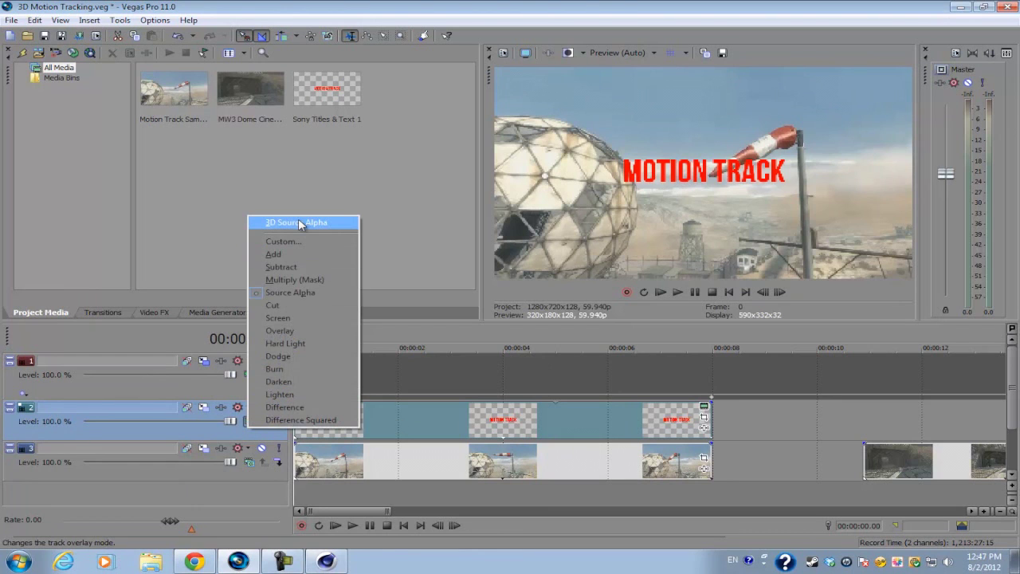
click(299, 224)
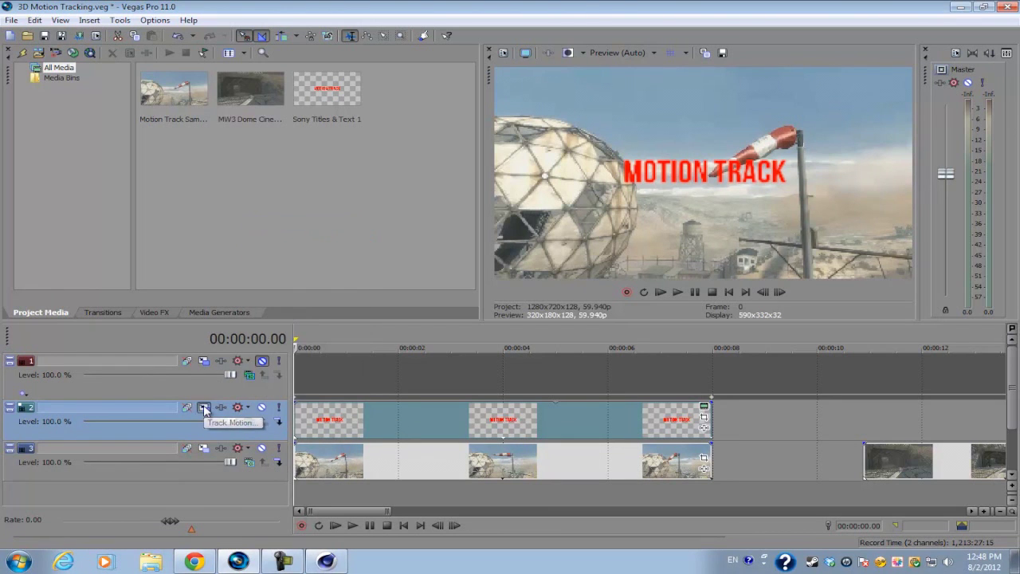
click(204, 408)
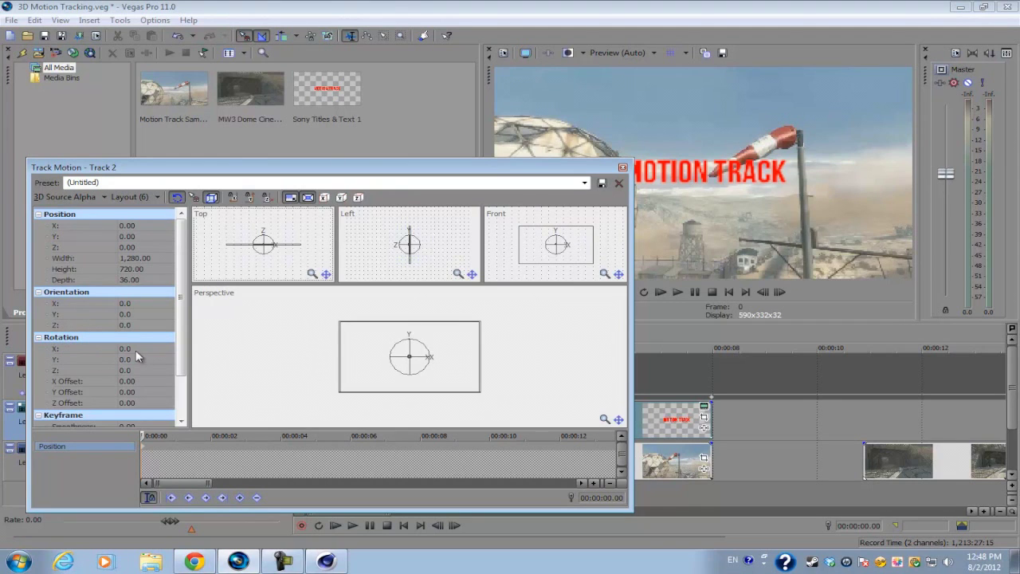
Check Track 2's Rotation X, Y and Z fields in the Track Motion dialog.
click(58, 349)
click(57, 359)
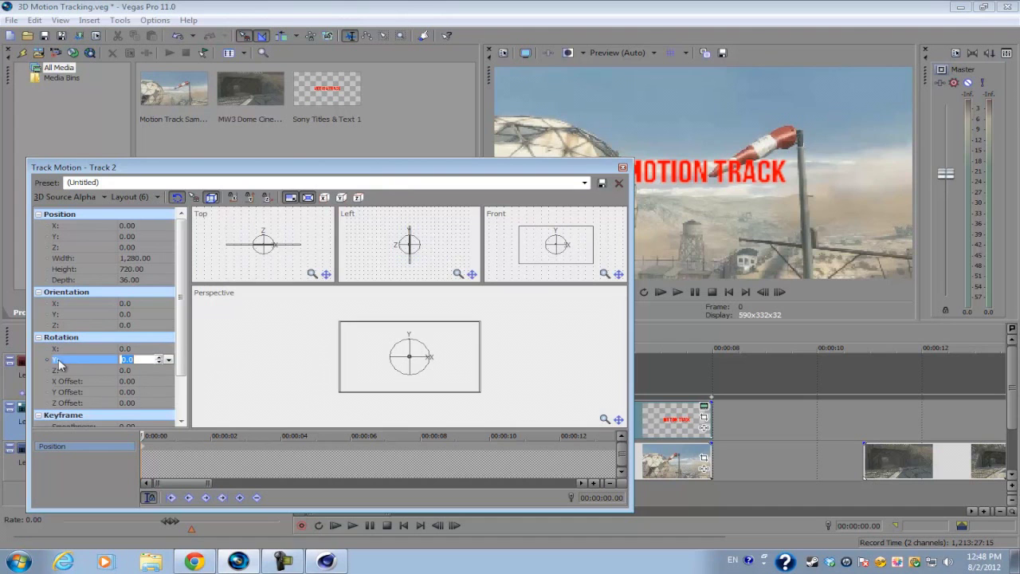
click(62, 371)
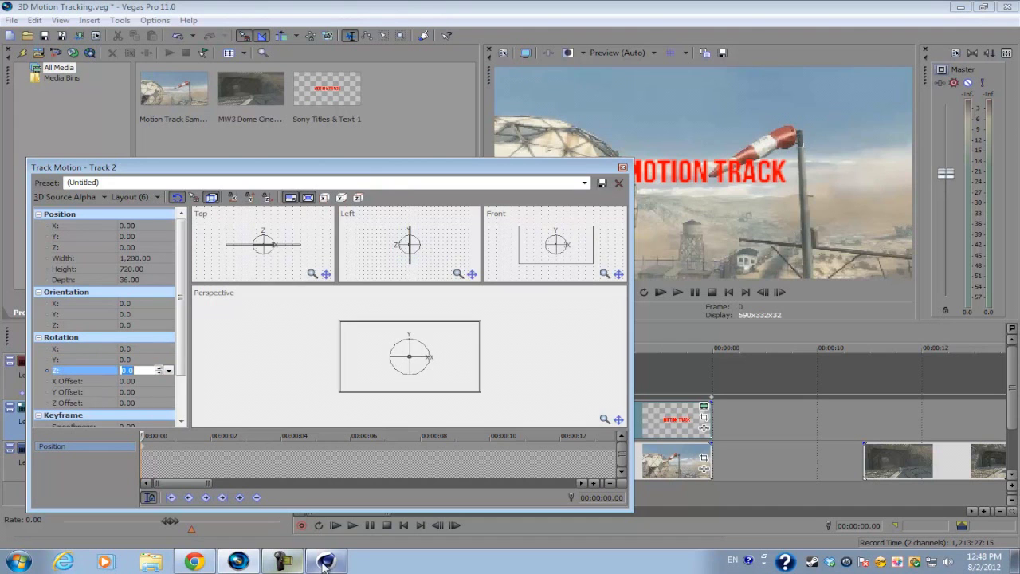
drag(329, 563, 283, 563)
Orbit the Cinema 4D view and rotate the Text object to H 1.225°, P 0.193°, B -3.132°.
click(283, 562)
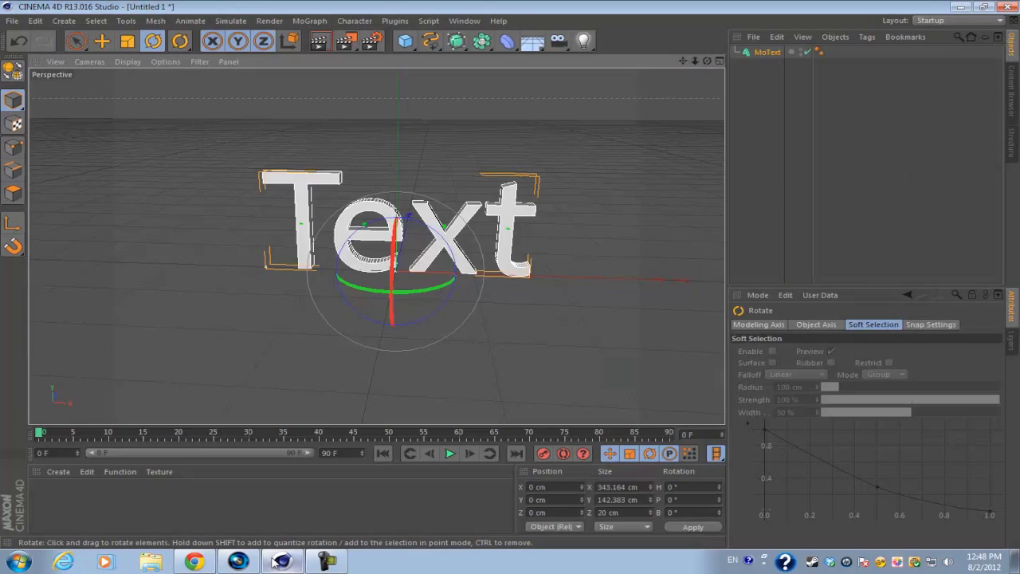
drag(707, 61, 511, 274)
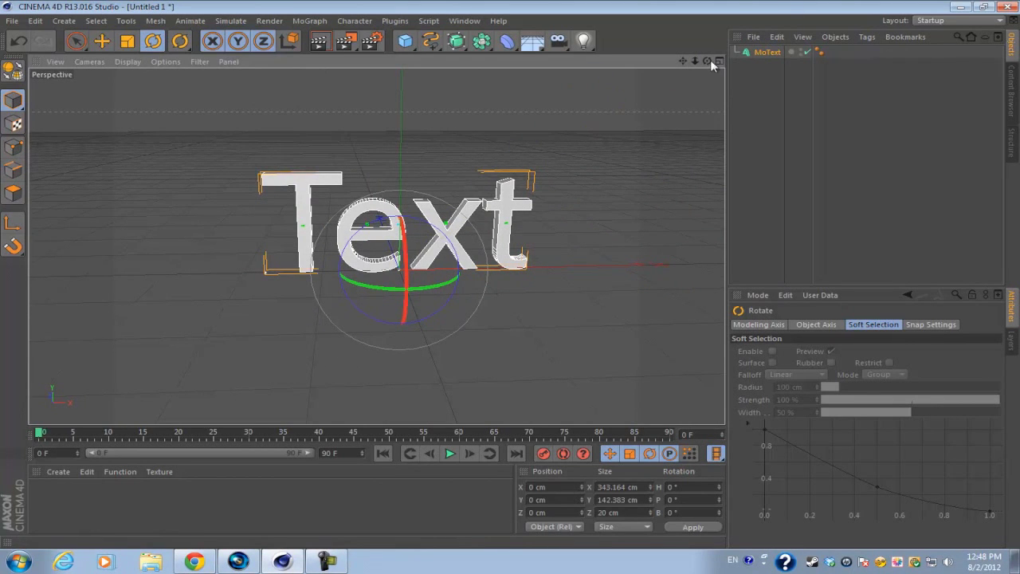
drag(708, 61, 515, 277)
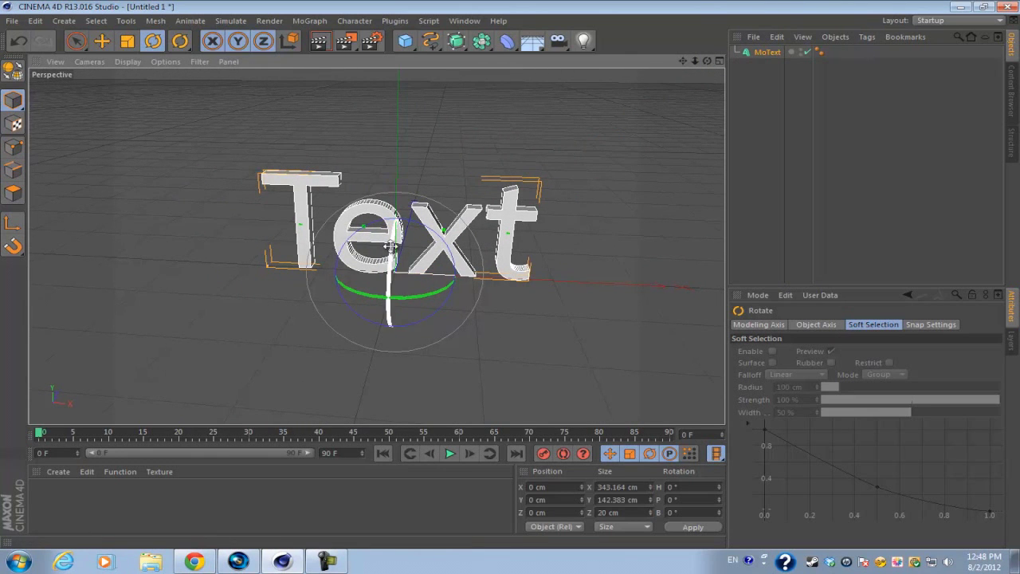
mouse_move(393, 241)
mouse_down()
mouse_move(396, 259)
mouse_move(401, 229)
mouse_move(401, 295)
mouse_move(397, 200)
mouse_move(422, 199)
mouse_move(380, 292)
mouse_move(401, 248)
mouse_up()
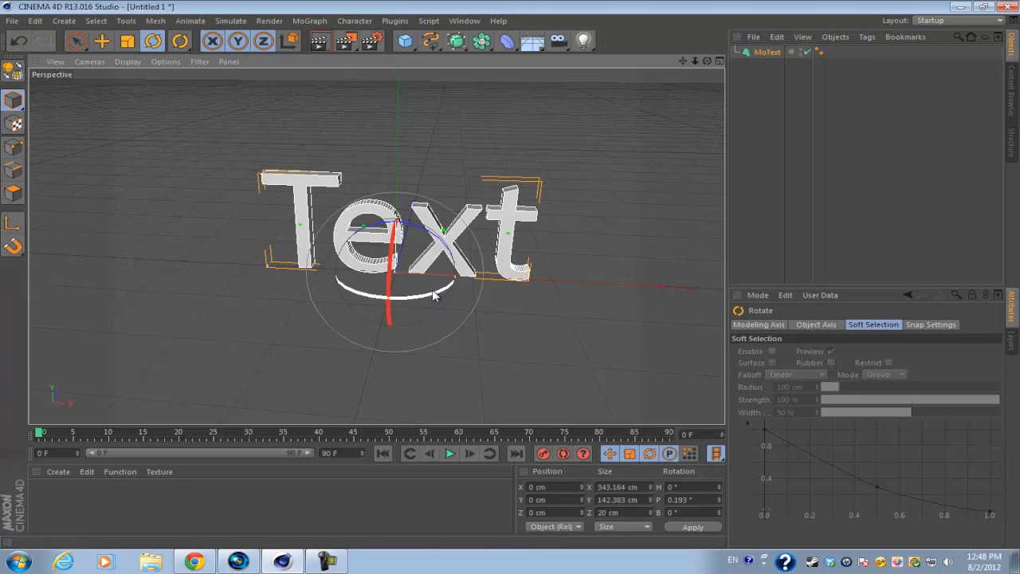
drag(445, 304, 426, 294)
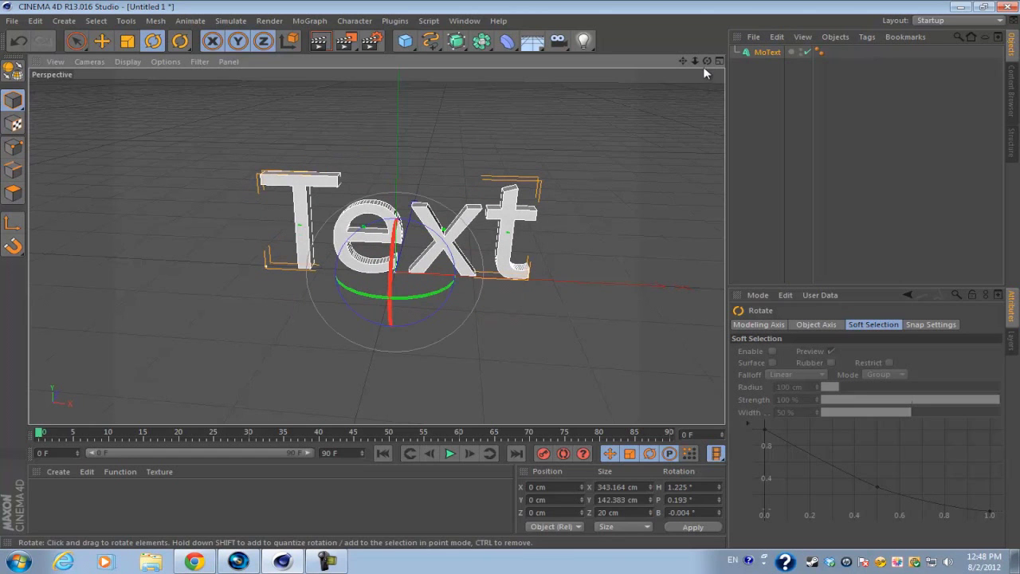
mouse_move(515, 275)
mouse_down()
mouse_move(502, 279)
mouse_move(514, 277)
mouse_up()
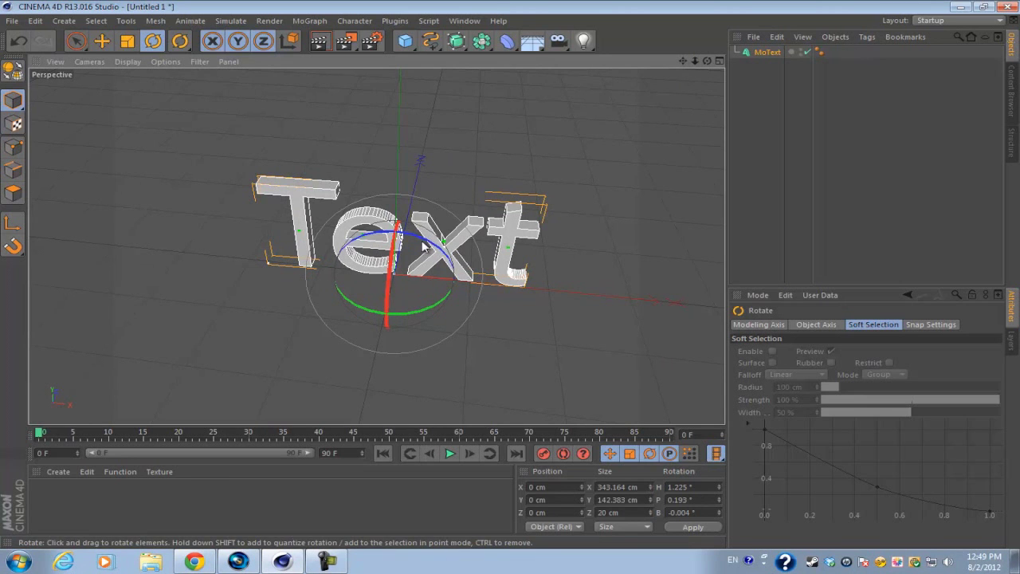
drag(423, 245, 389, 223)
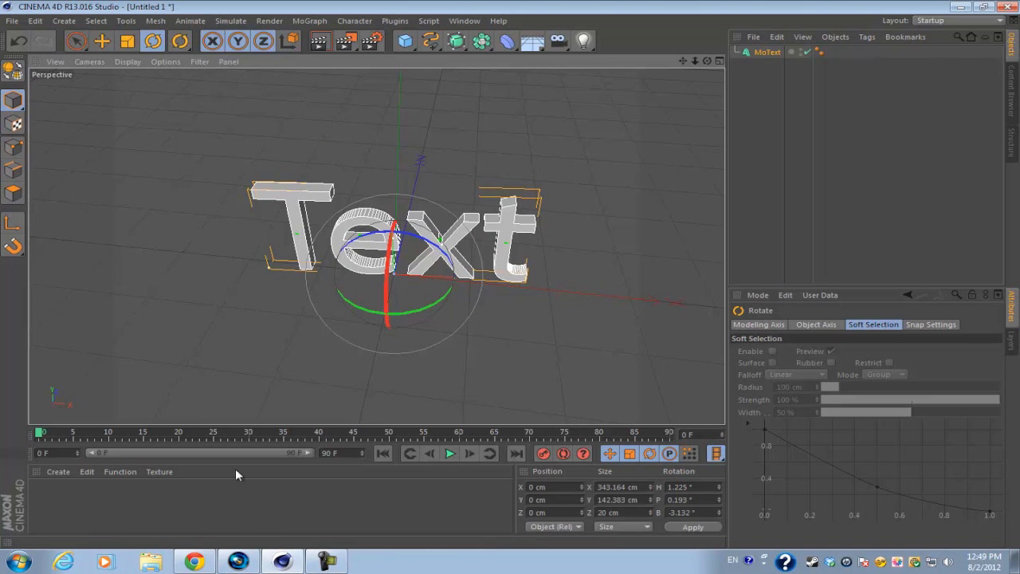
Close the Track Motion window and adjust the end edge of the title event on track 2.
click(238, 560)
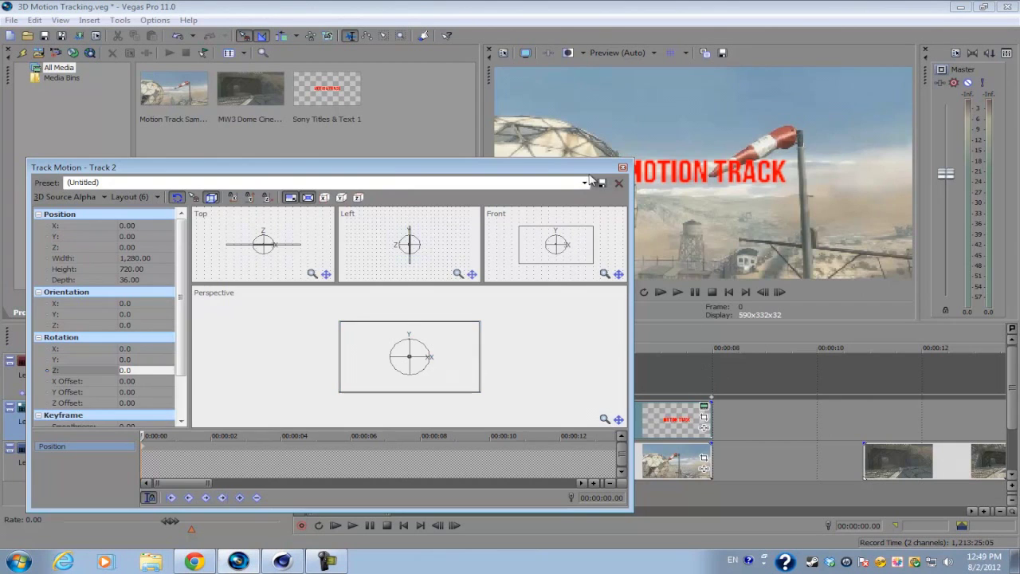
drag(601, 164, 702, 124)
click(733, 121)
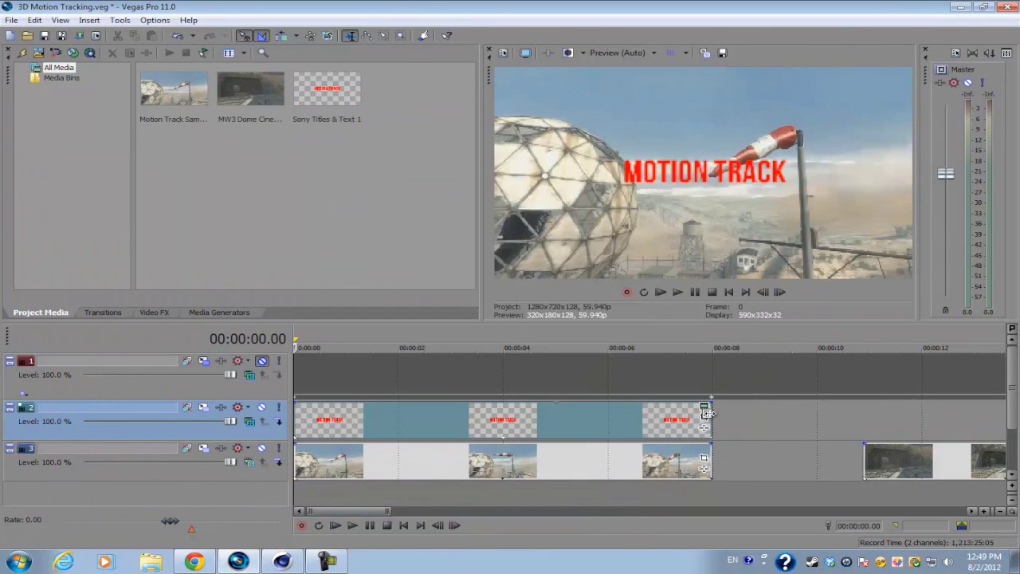
mouse_move(707, 413)
mouse_down()
mouse_move(662, 413)
mouse_move(712, 415)
mouse_up()
click(297, 453)
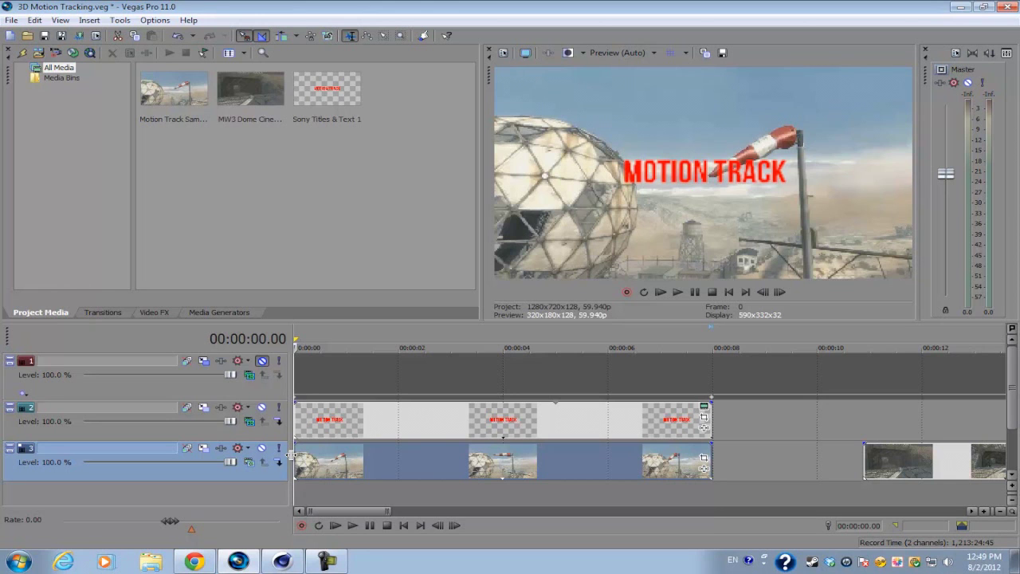
mouse_move(705, 407)
mouse_down()
mouse_move(680, 436)
mouse_move(712, 423)
mouse_move(627, 422)
mouse_move(732, 412)
mouse_move(710, 412)
mouse_up()
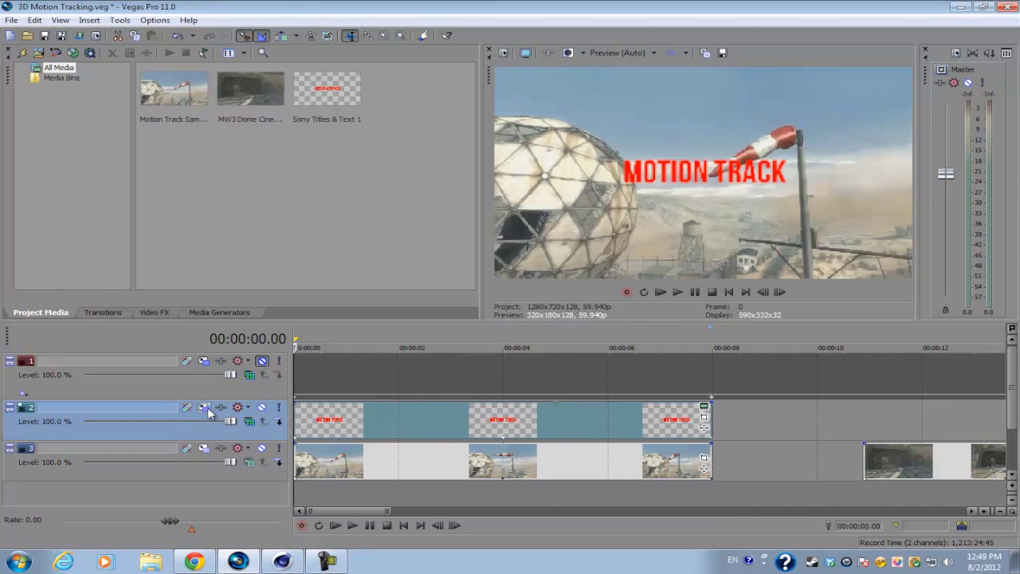
click(205, 409)
Drag the title in the Perspective view to X 603.24, Y -207.57 beside the windsock.
drag(414, 118, 301, 173)
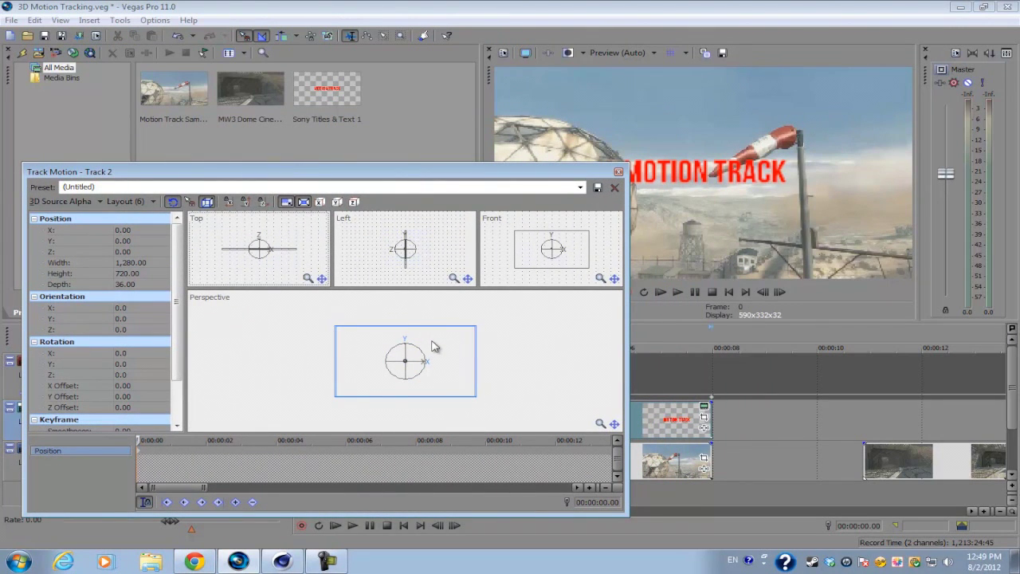
drag(440, 344, 500, 369)
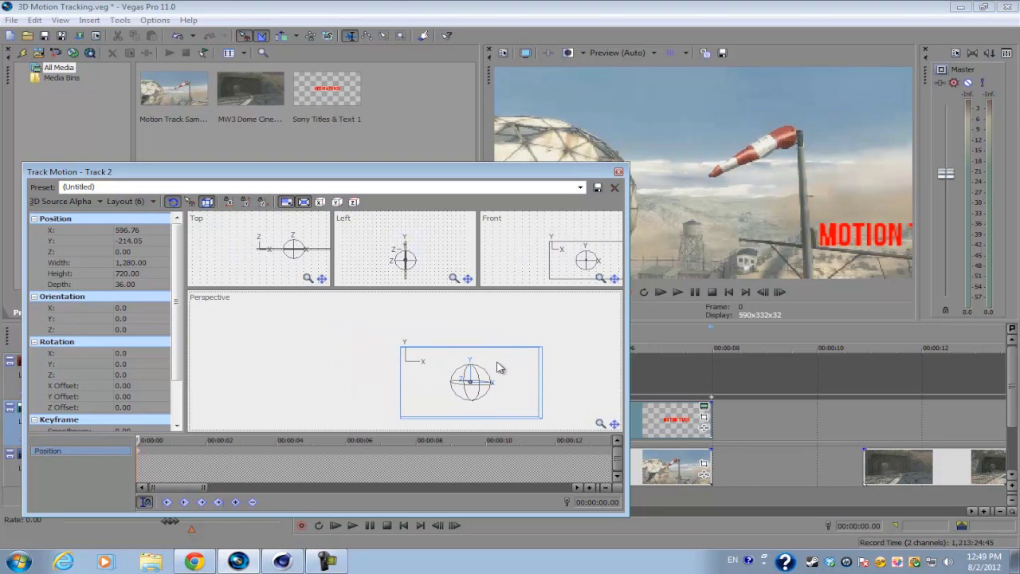
drag(498, 368, 500, 365)
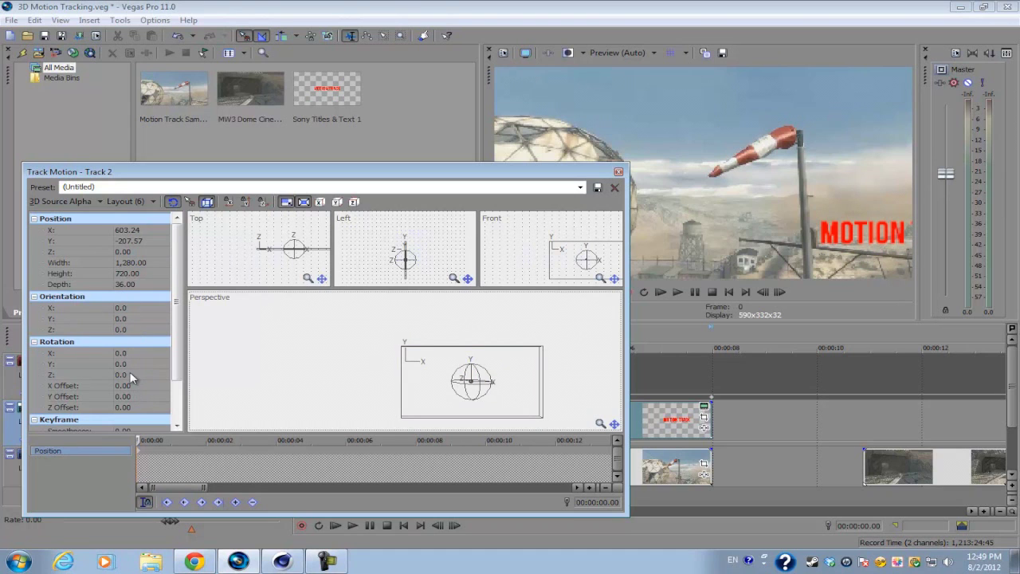
Switch the preview to Best (Full) quality, then back to Preview (Auto).
click(623, 52)
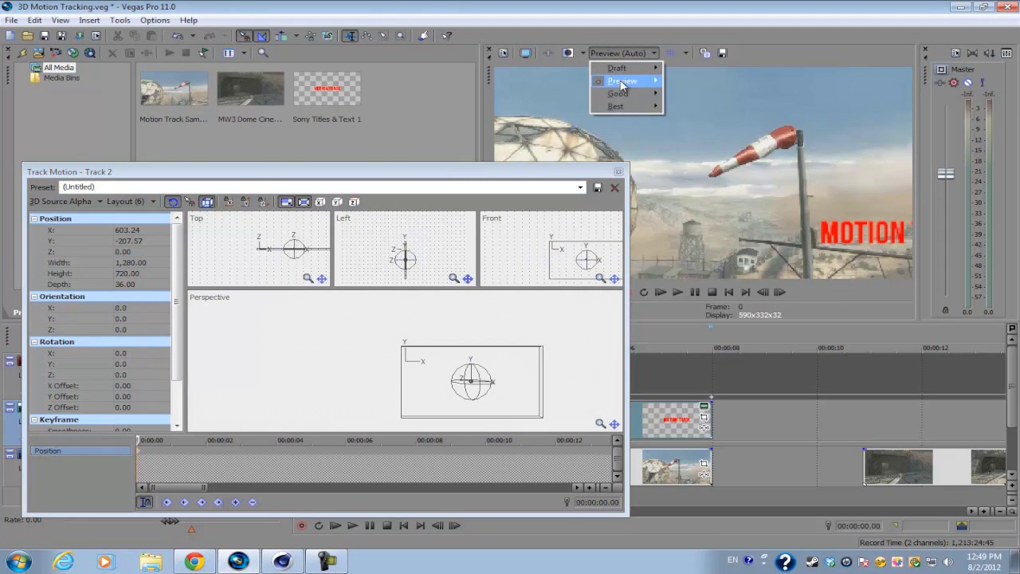
click(686, 119)
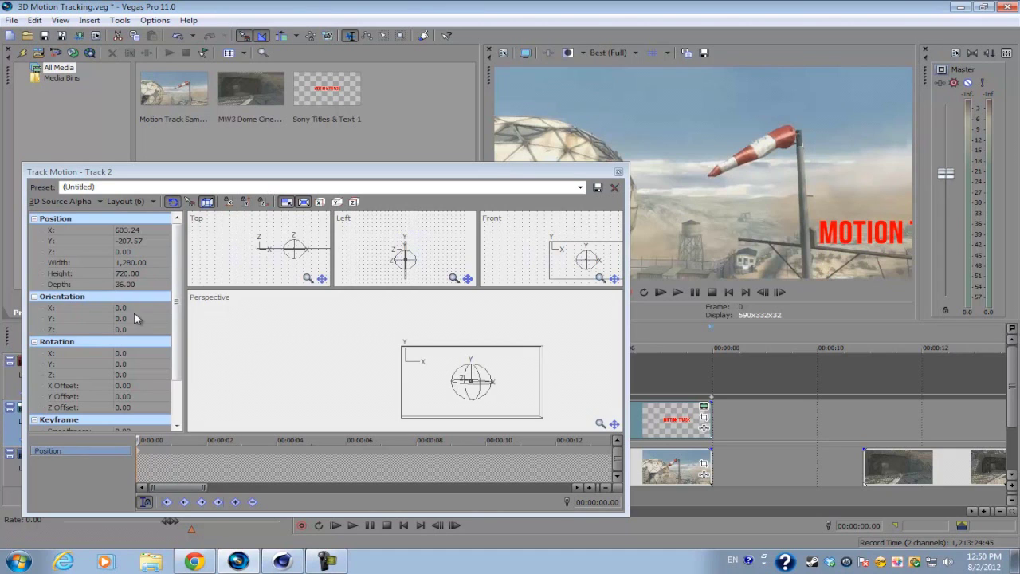
click(616, 61)
mouse_move(662, 80)
click(701, 83)
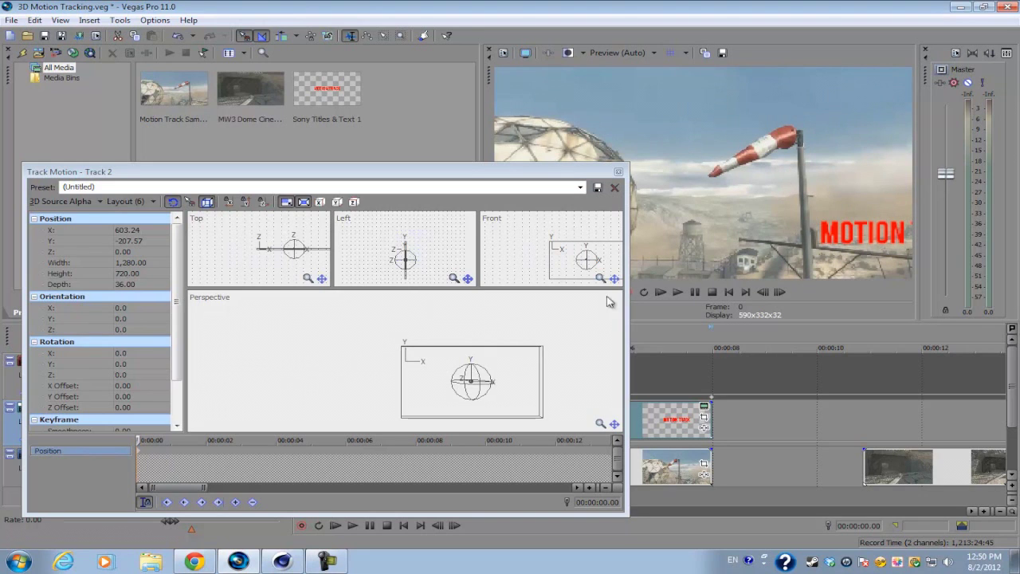
Try Y rotations from 20 to -26, settle on -27, and shift the title to X 622.70, Y -246.49.
click(90, 364)
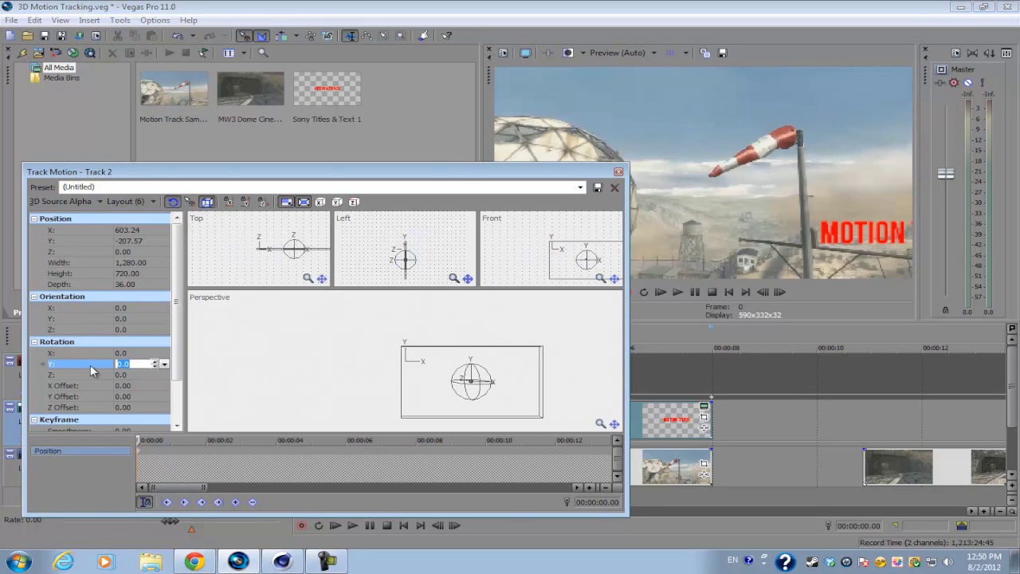
text(20)
key(Return)
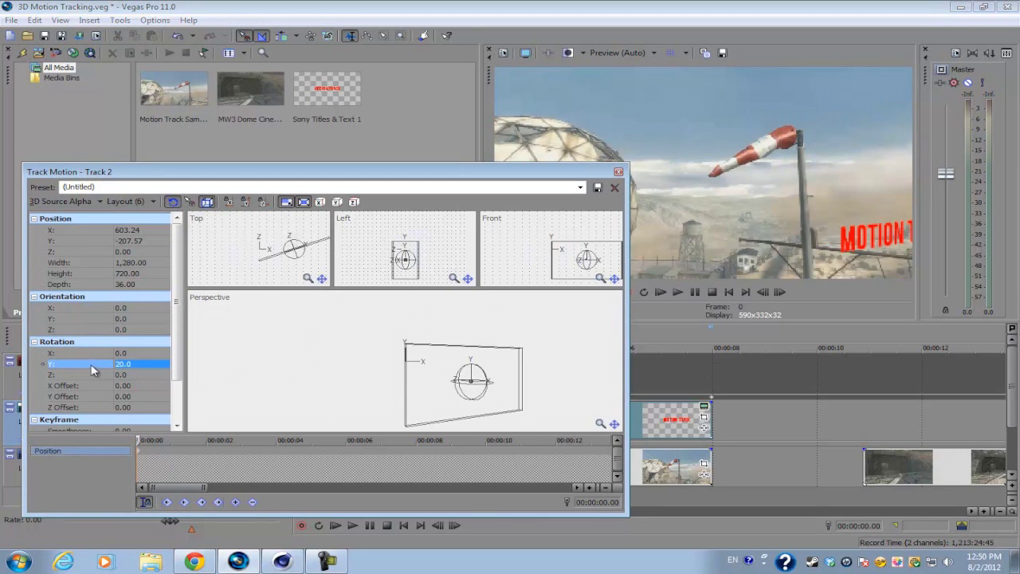
text(-20)
key(Return)
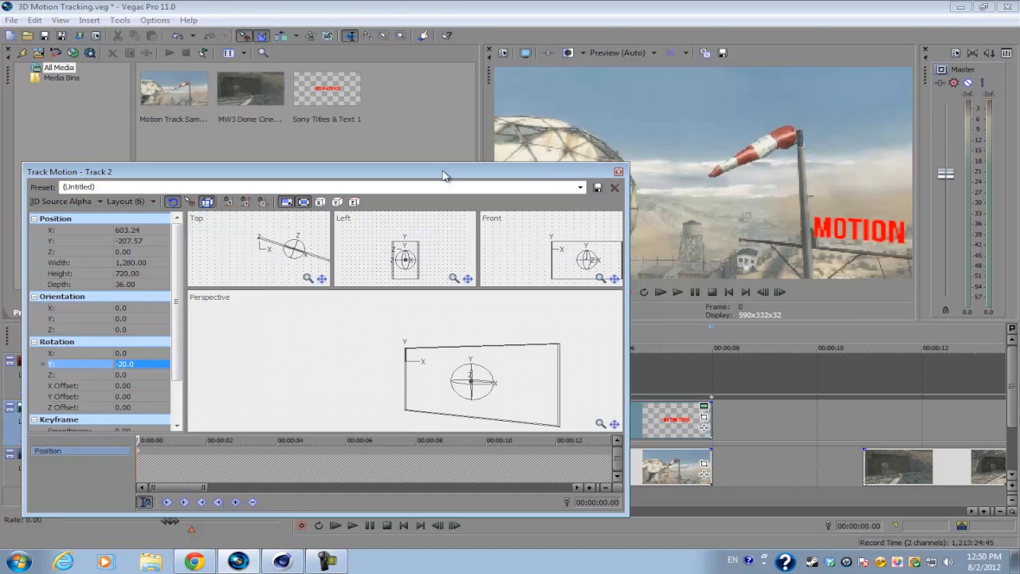
click(153, 366)
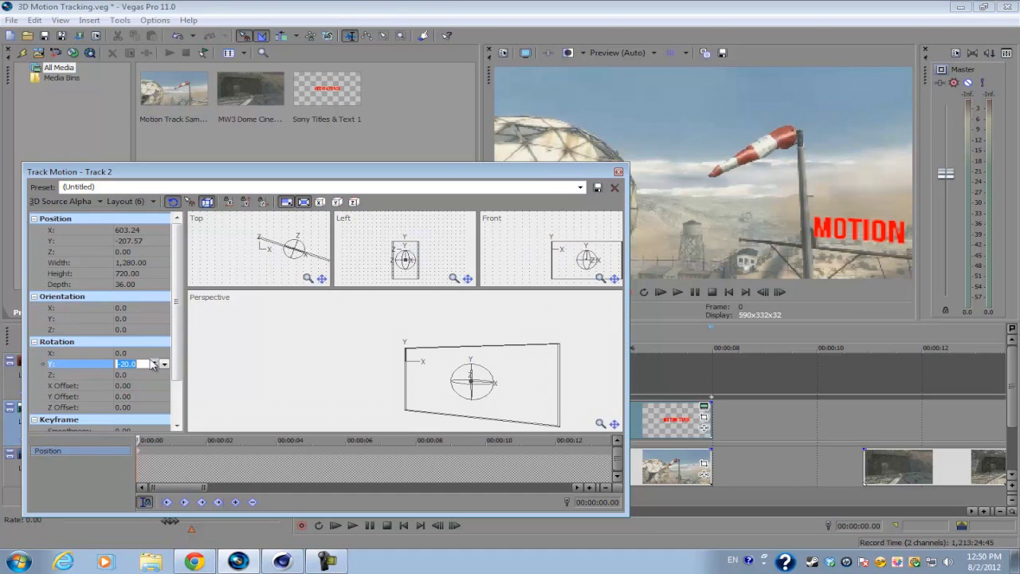
text(-25)
key(Return)
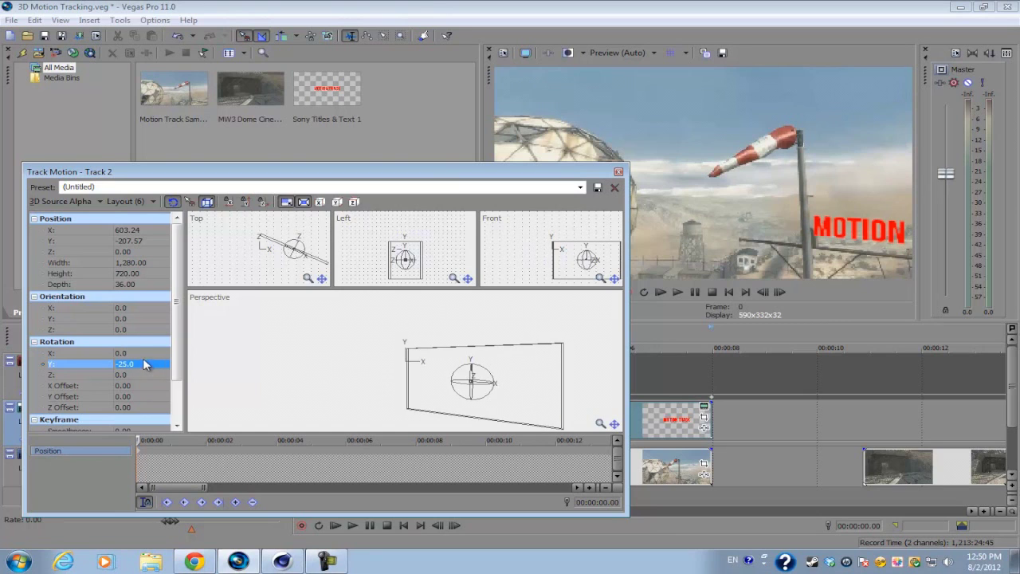
text(-26)
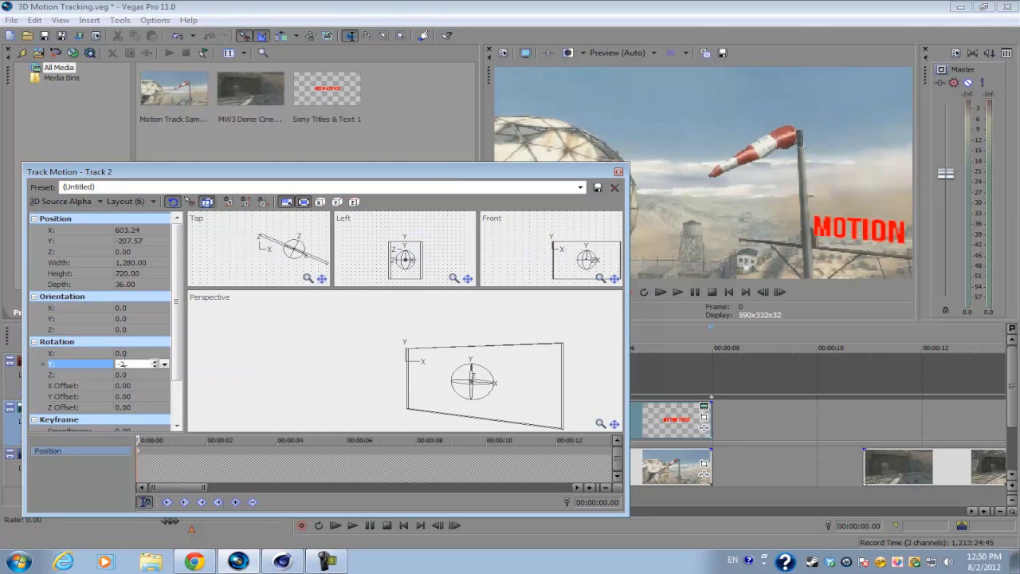
key(Return)
text(-27)
key(Return)
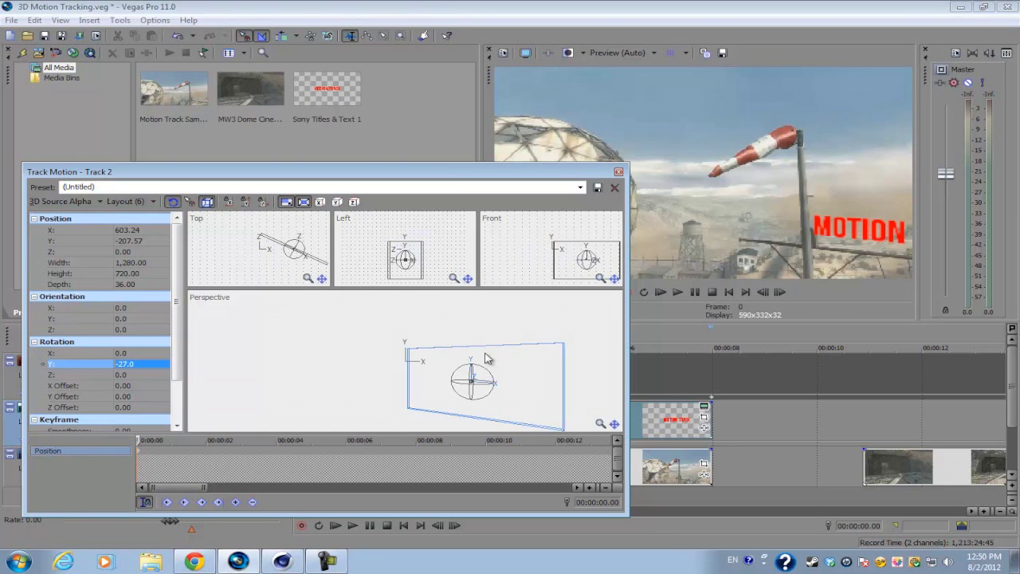
drag(518, 387, 522, 391)
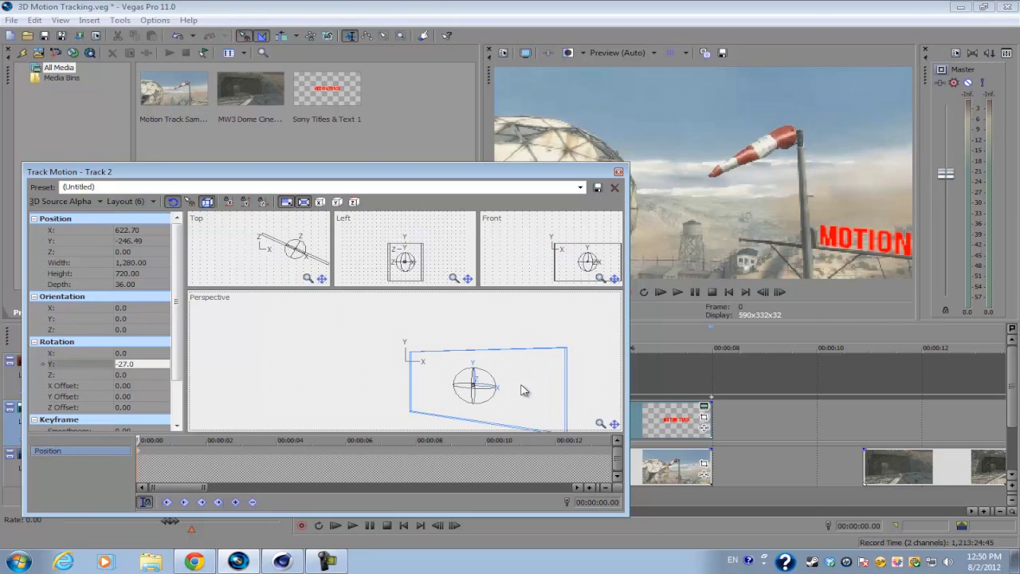
Try a -30 Z rotation on the title, then reset Z rotation to 0.
click(62, 353)
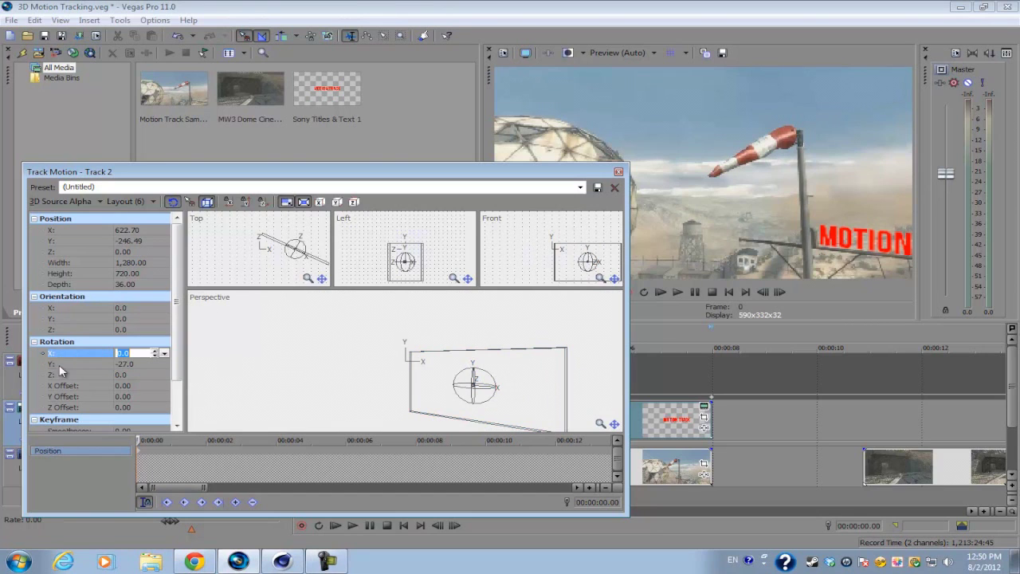
click(63, 375)
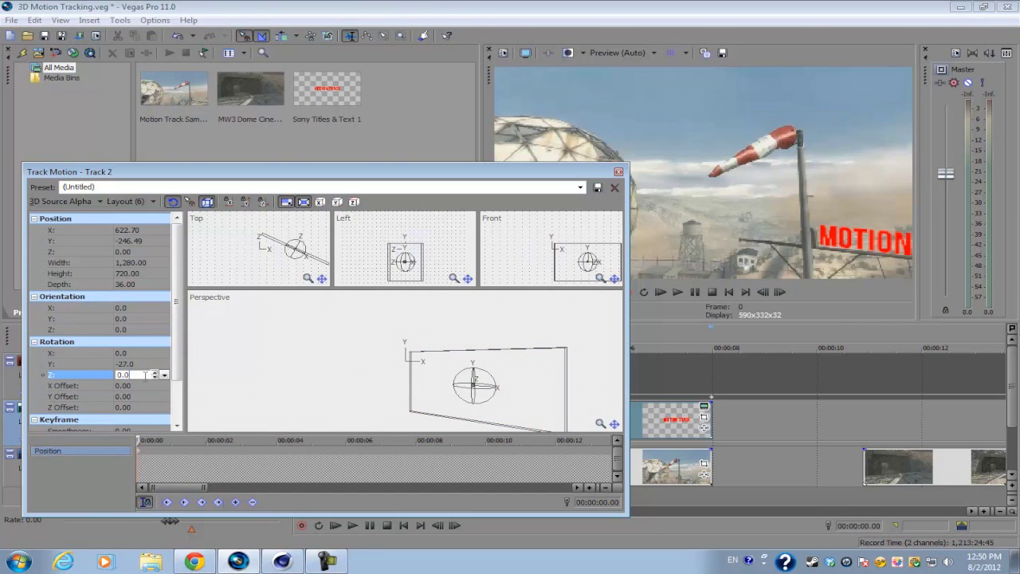
text(-30)
key(Return)
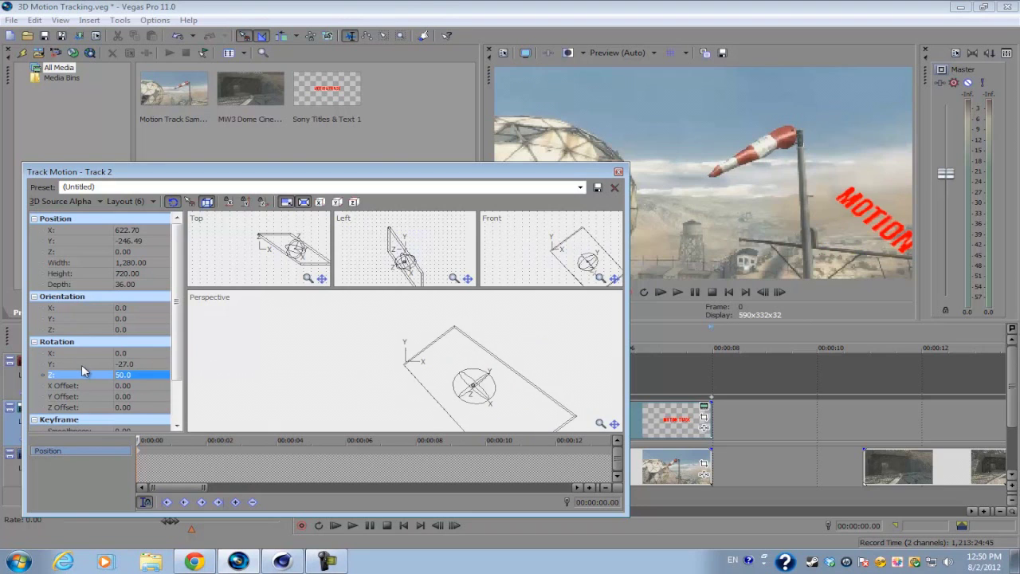
text(0)
key(Return)
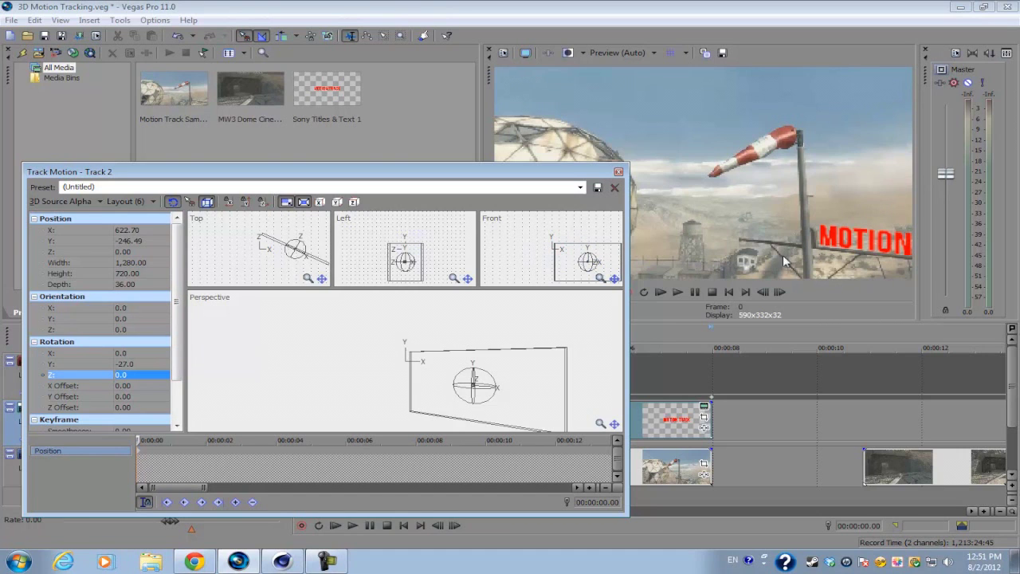
Set the preview quality to Best (Full).
click(612, 52)
mouse_move(639, 107)
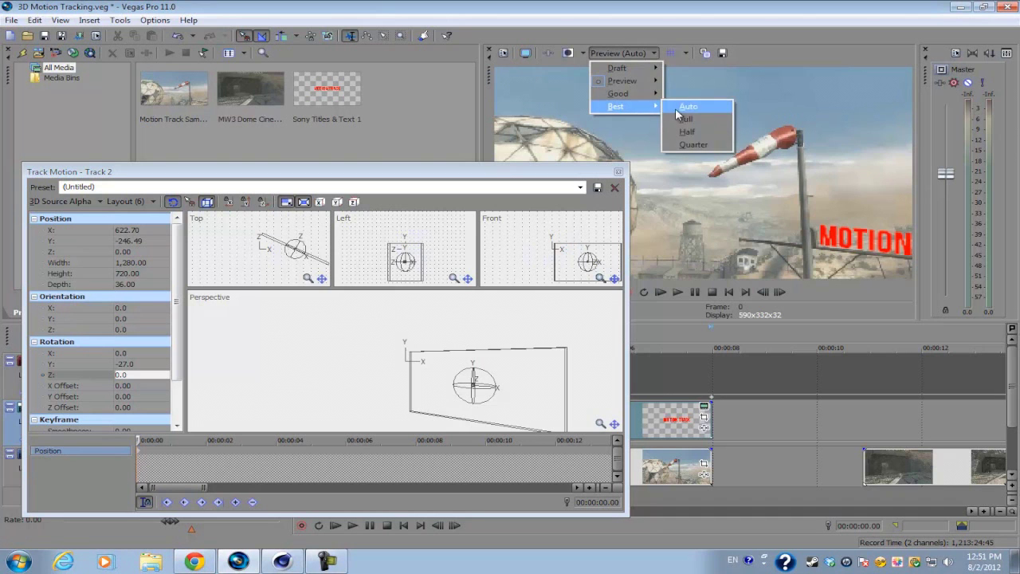
click(685, 119)
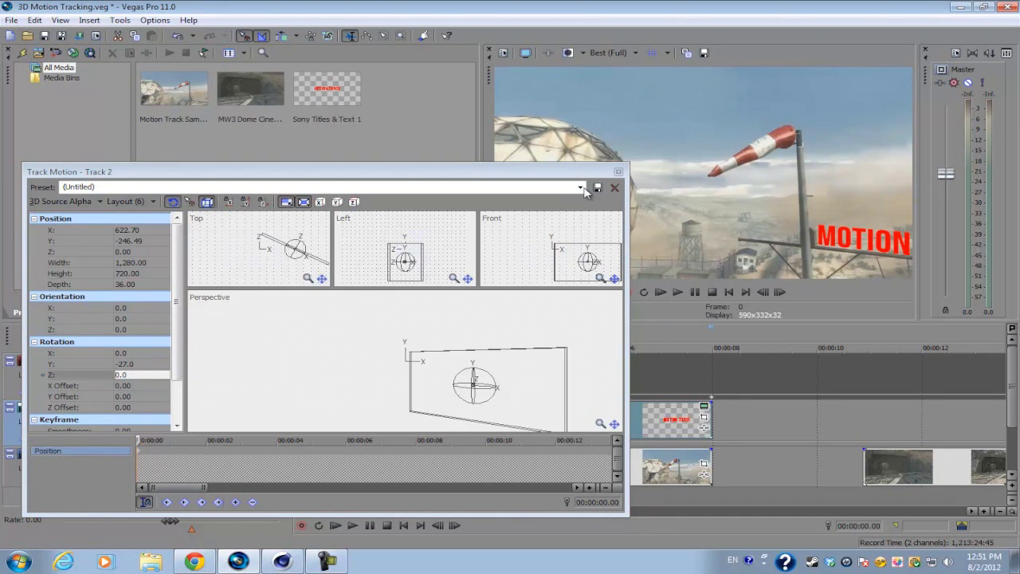
Play the footage from about 5.5 seconds, then show the full Track Motion editor at frame 0.
drag(584, 172, 465, 173)
click(600, 342)
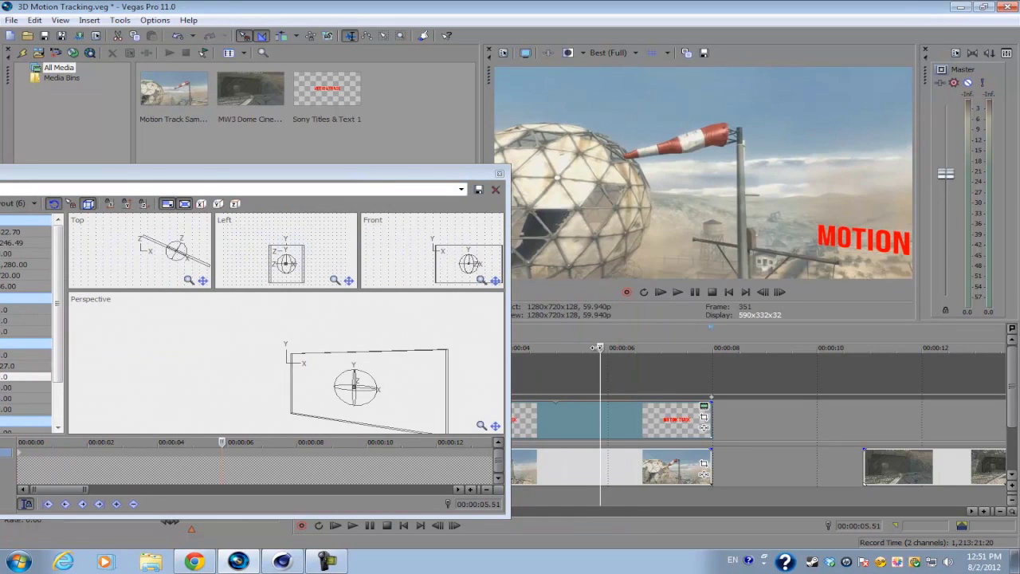
key(space)
key(space)
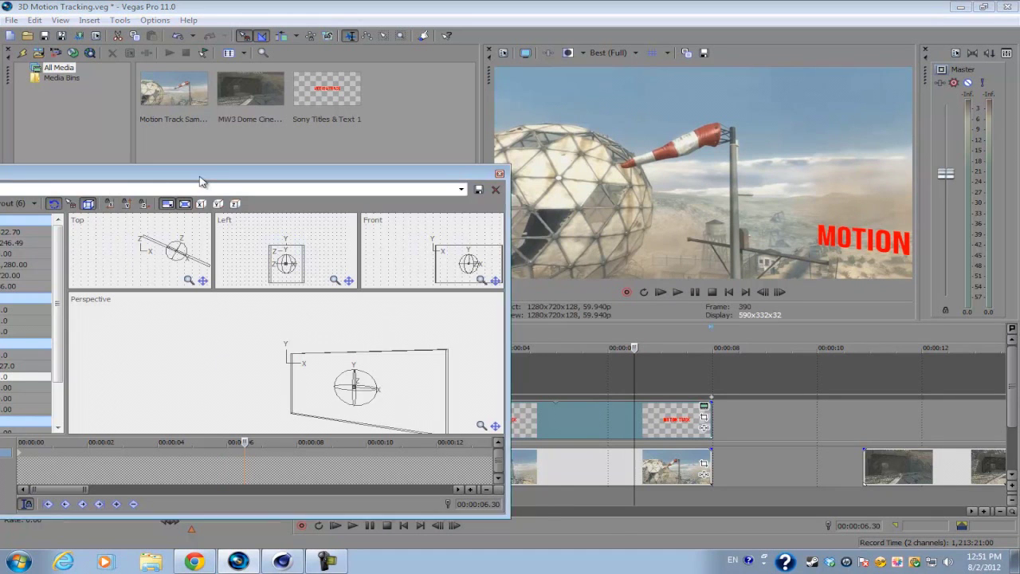
drag(191, 175, 307, 185)
click(137, 467)
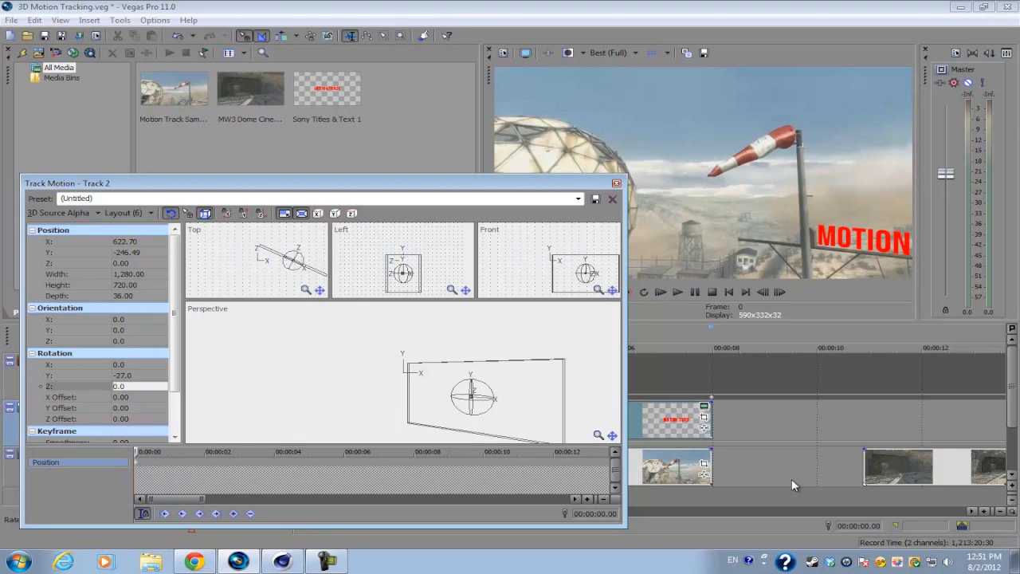
At 00:00:07.58, slide the title left to X 324.32, Y -259.46 beside the windsock pole.
click(700, 433)
scroll(700, 433, up, 3)
key(Left)
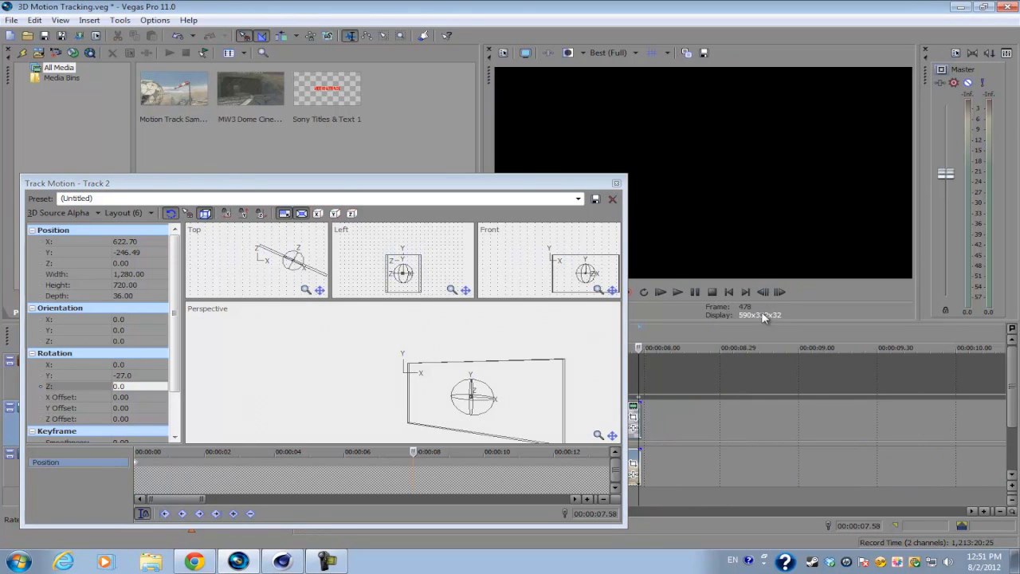
scroll(649, 473, up, 4)
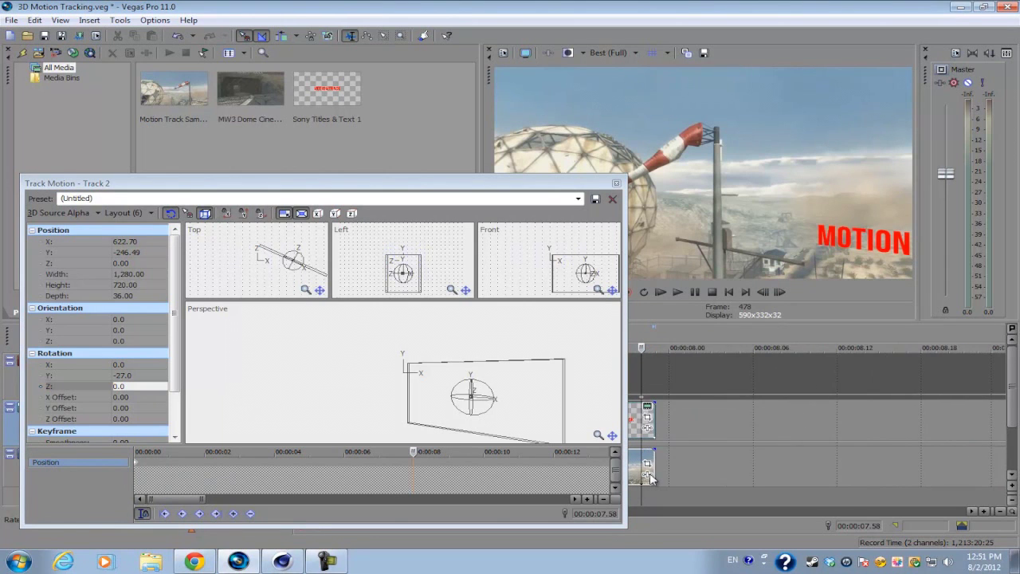
scroll(650, 473, up, 2)
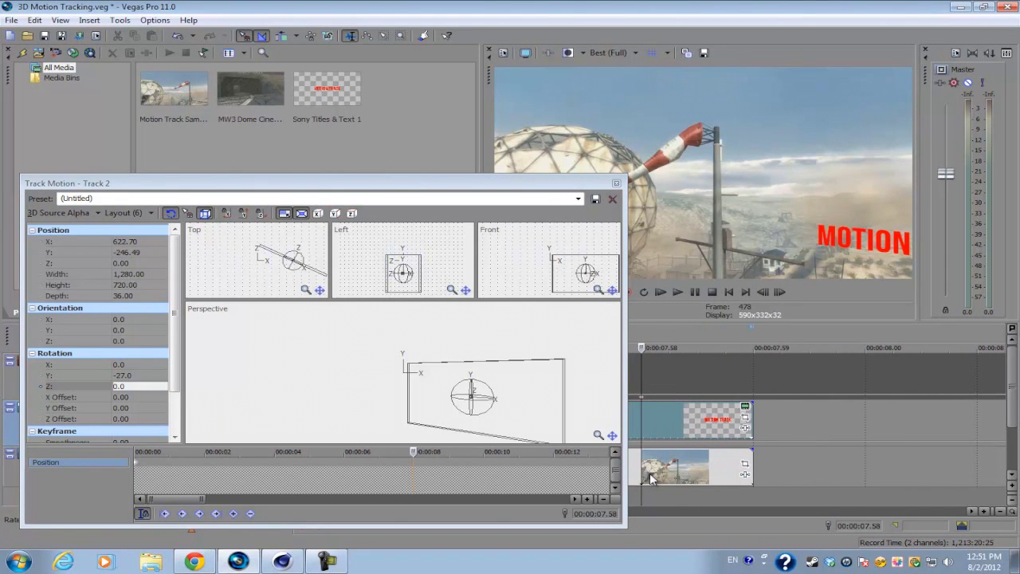
scroll(674, 431, down, 1)
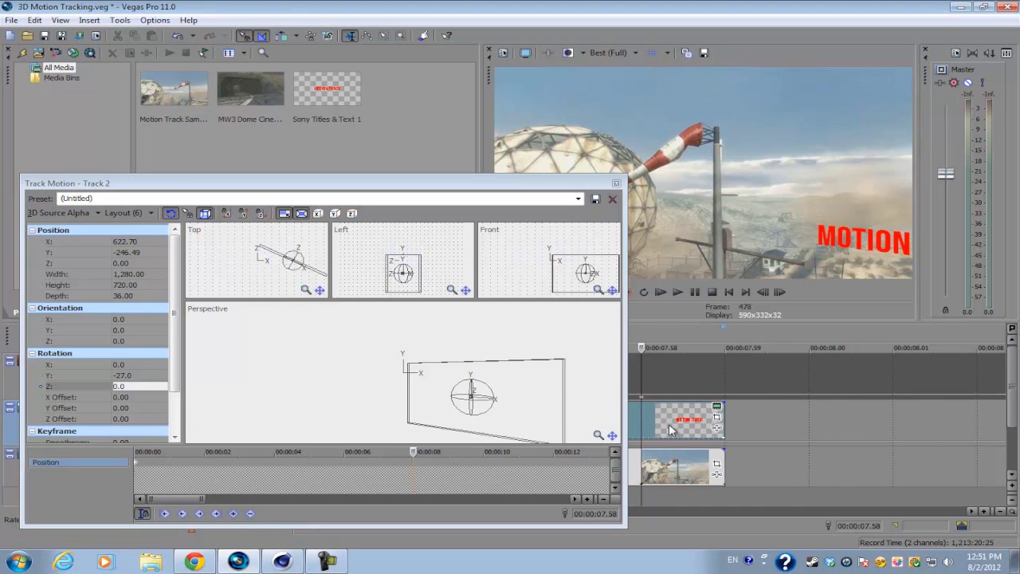
scroll(673, 430, down, 1)
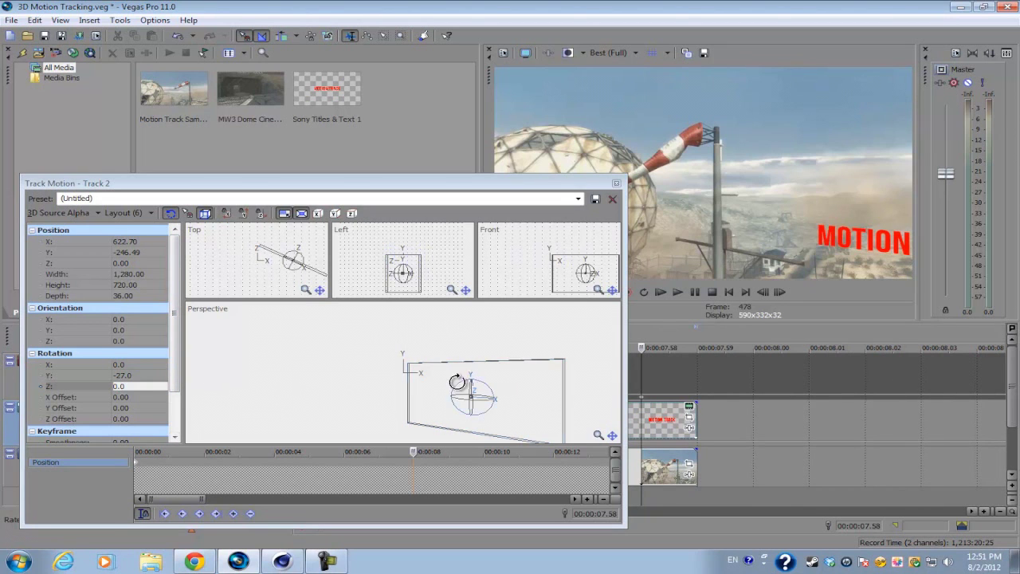
drag(514, 388, 475, 388)
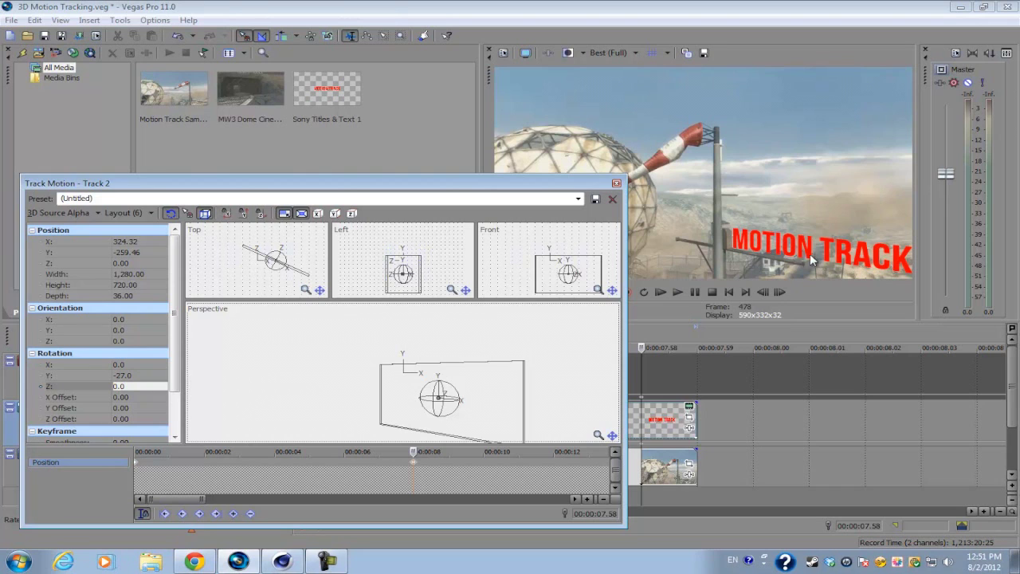
click(121, 376)
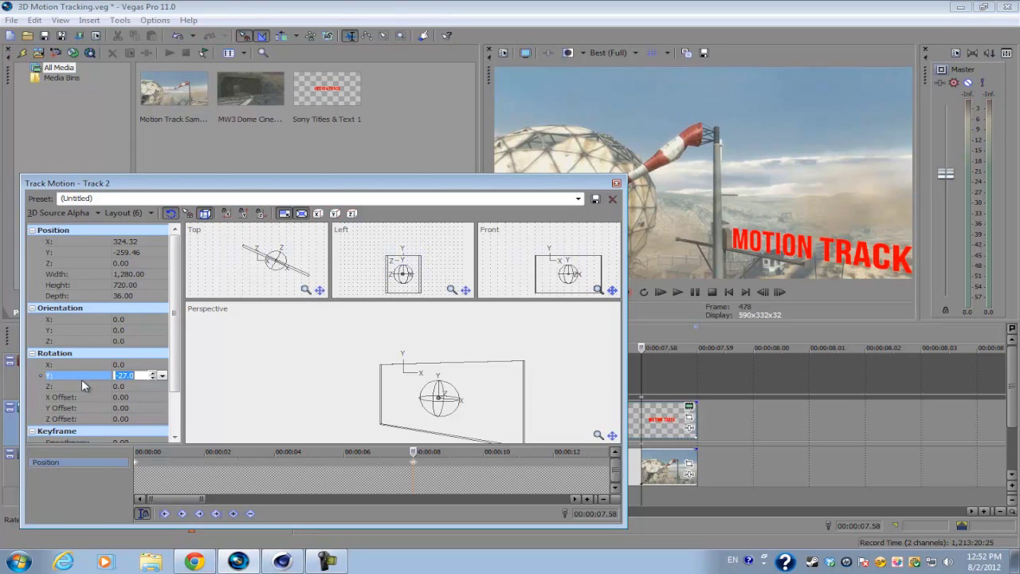
Try Y rotations of -28 and -30, settle on -35, and nudge the title to X 311.35, Y -265.95.
text(-28)
key(Return)
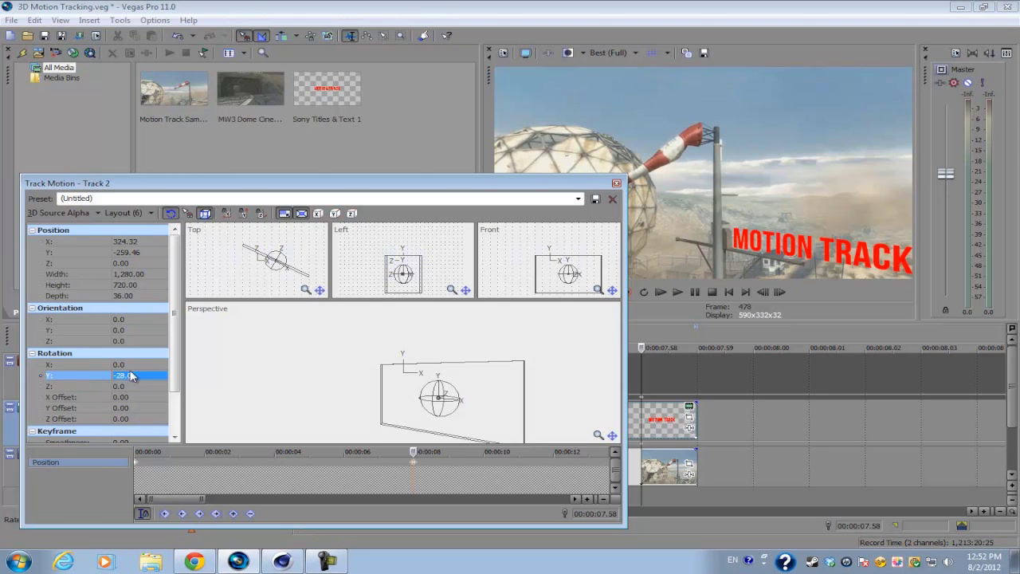
text(-30)
key(Return)
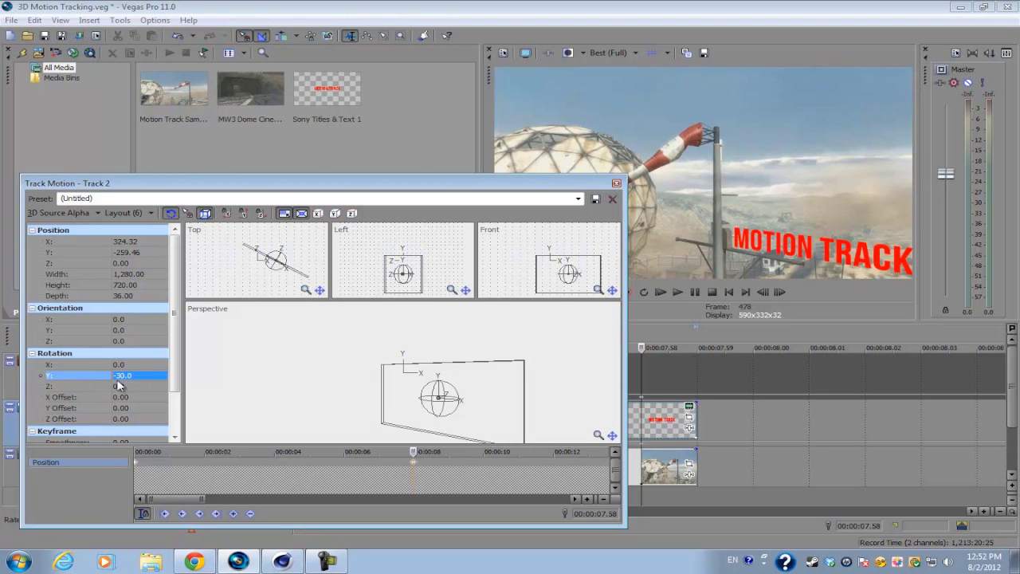
click(119, 377)
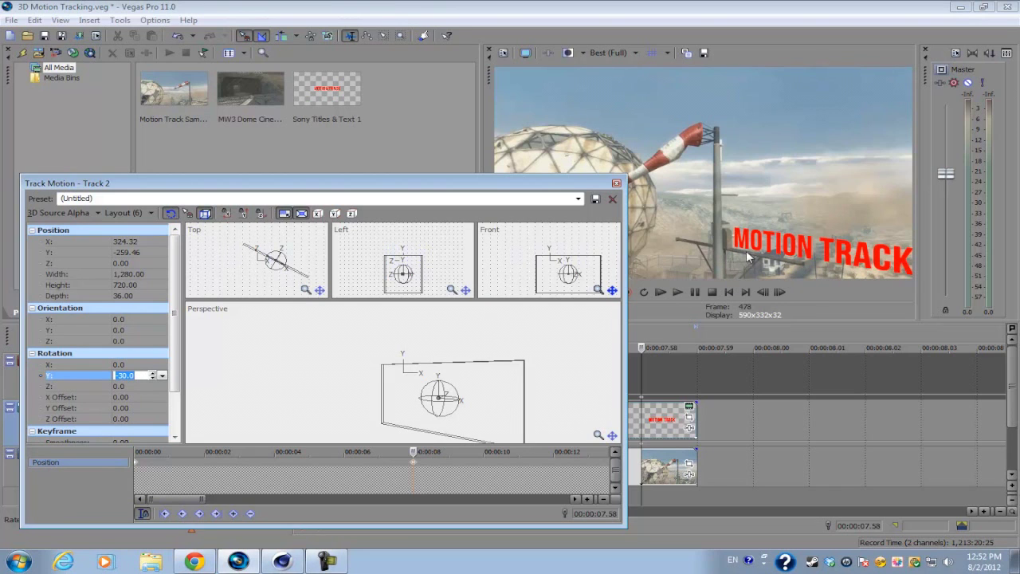
text(-3)
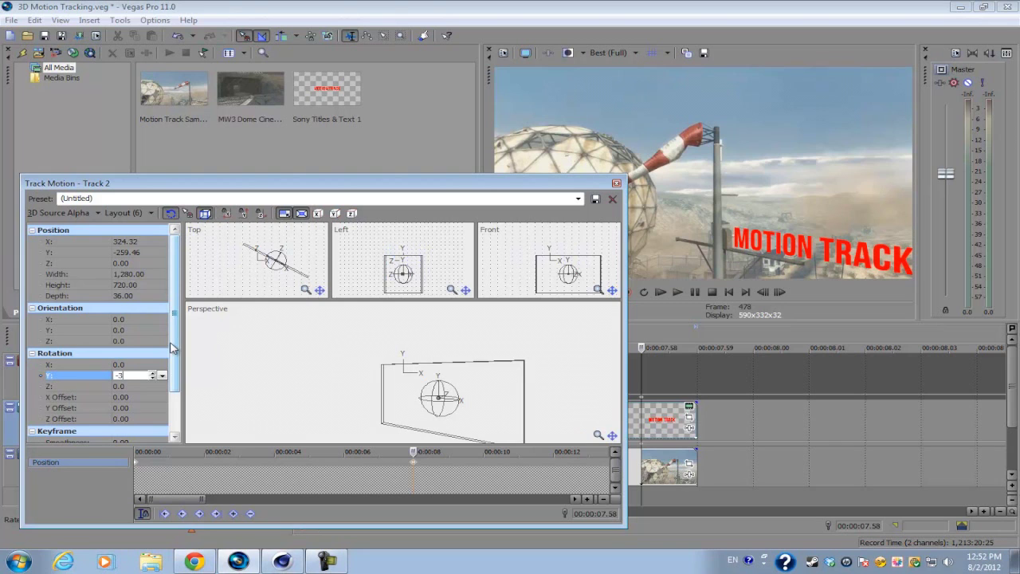
text(5)
key(Return)
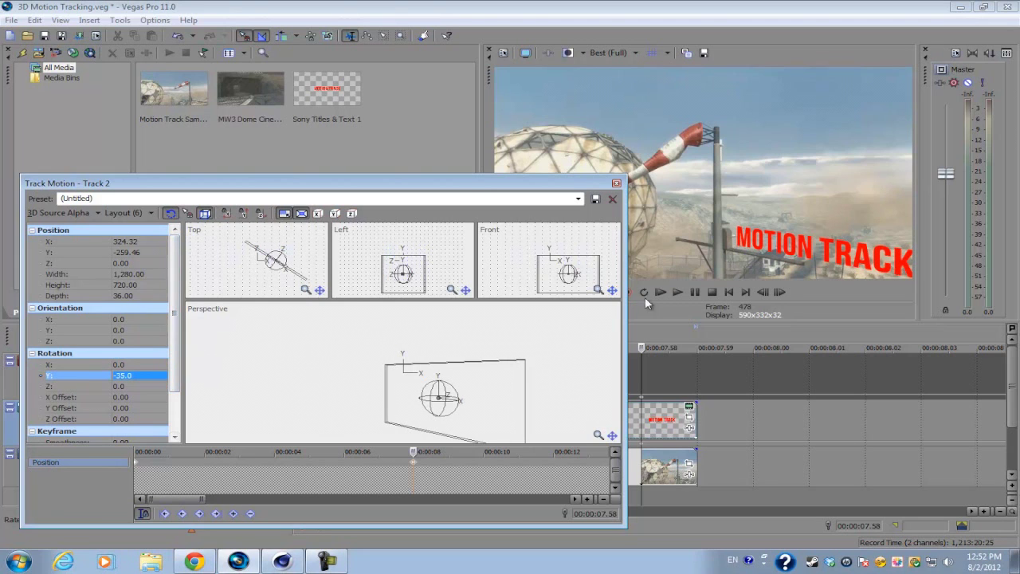
drag(501, 388, 482, 396)
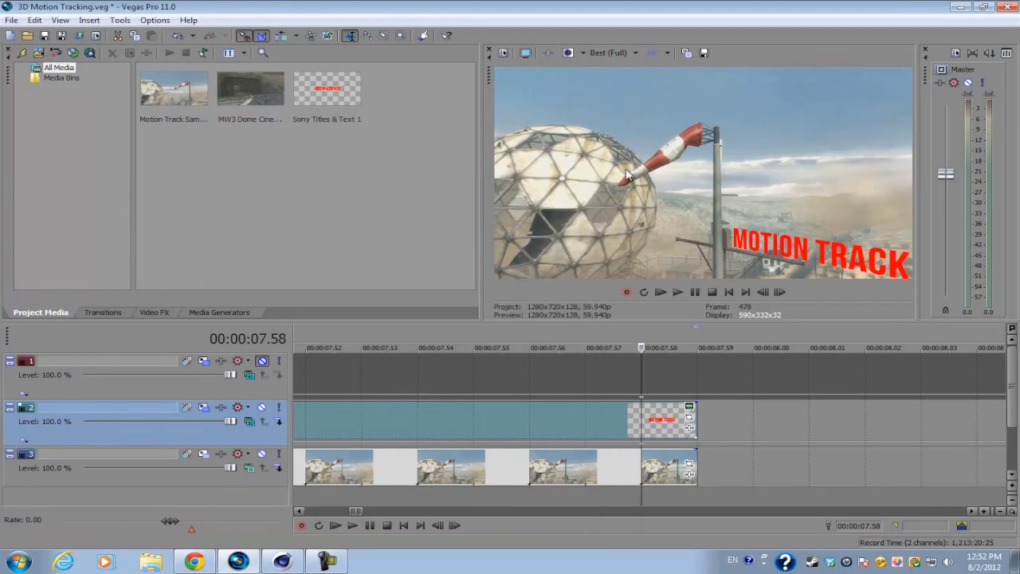
Close the Track Motion editor and set preview quality to Preview Half.
click(617, 183)
click(625, 52)
mouse_move(622, 81)
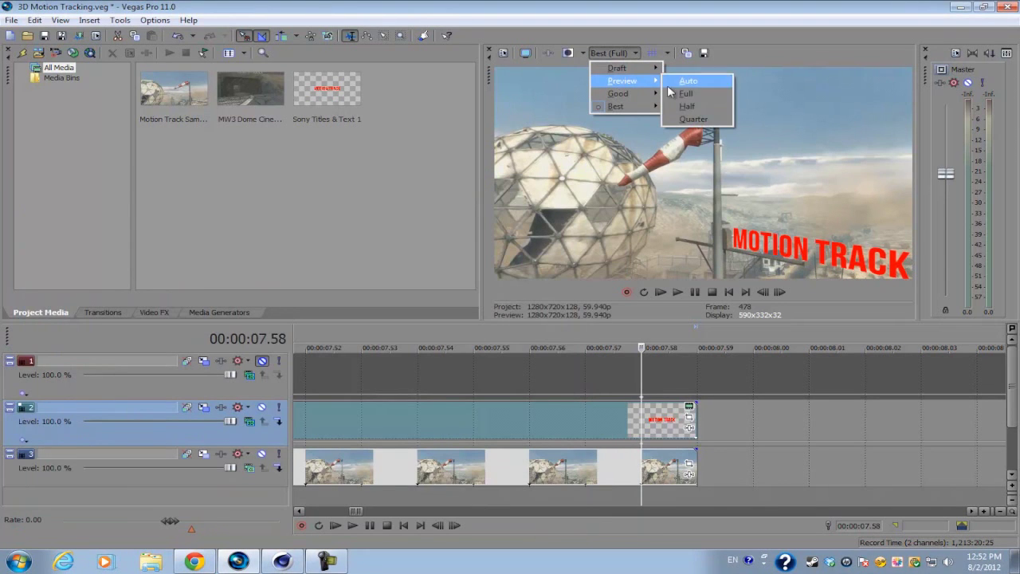
click(679, 106)
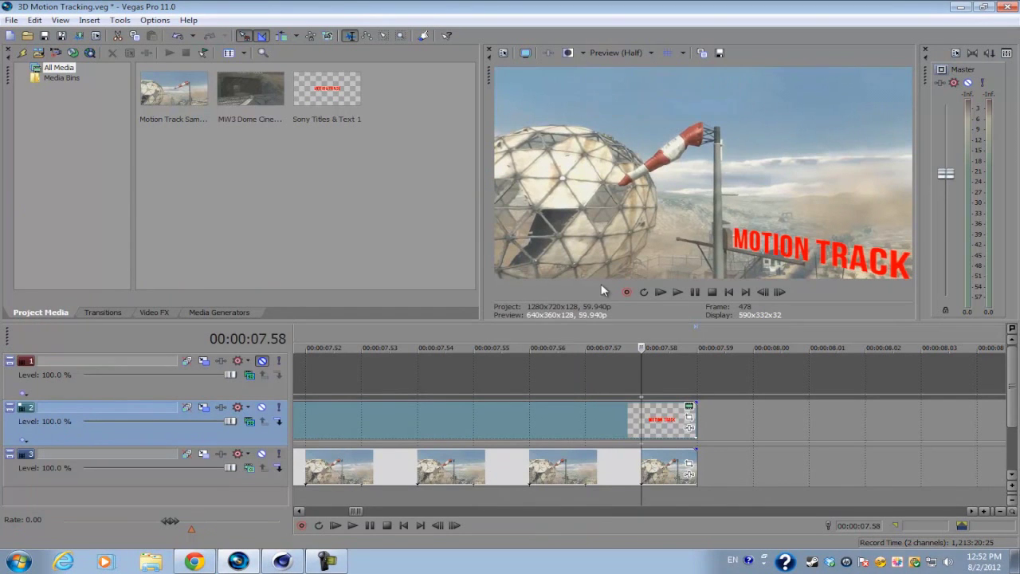
Play the tracked title from the start, then stop and park the playhead near 5 seconds.
click(304, 383)
scroll(303, 384, down, 5)
scroll(304, 382, down, 8)
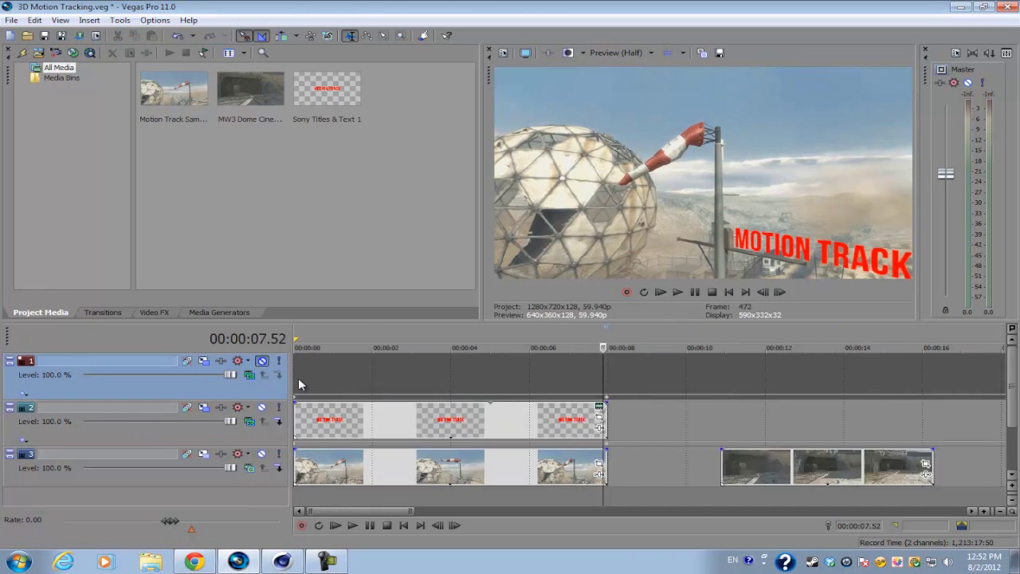
click(297, 377)
key(space)
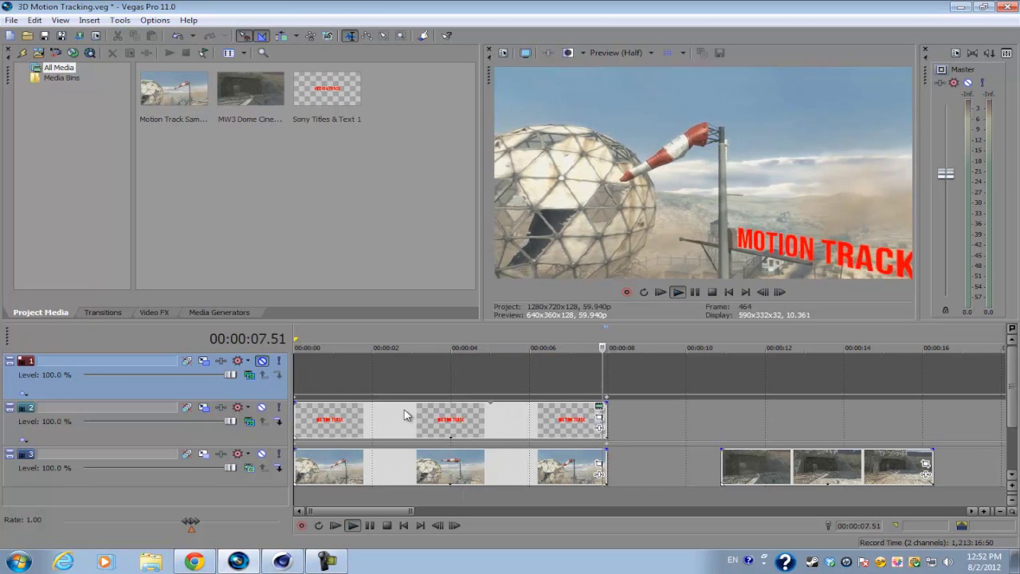
key(space)
click(495, 379)
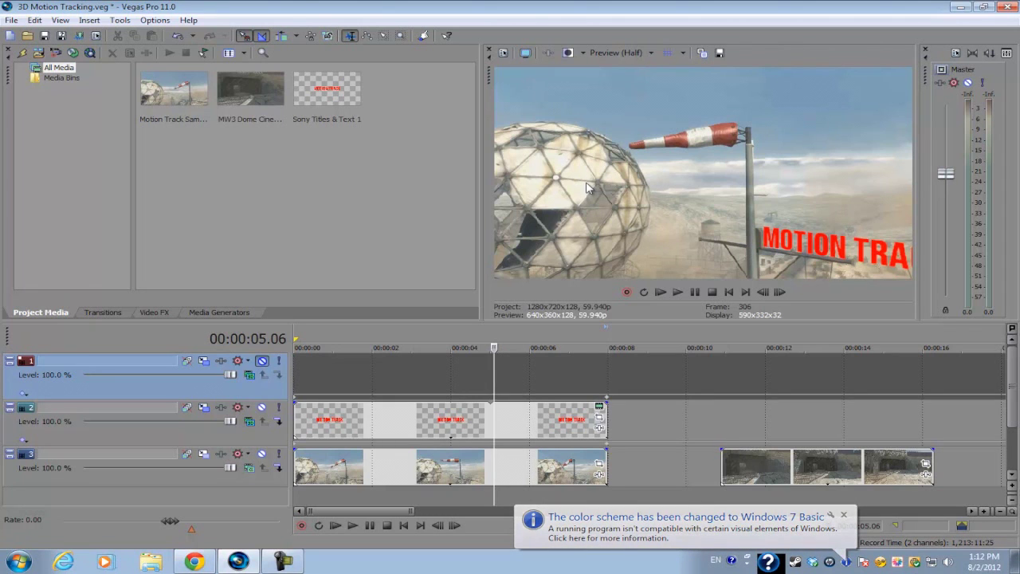
Check the Quick Scan Effect video tab in Chrome, then return to the Sony Vegas tutorials channel page.
click(194, 562)
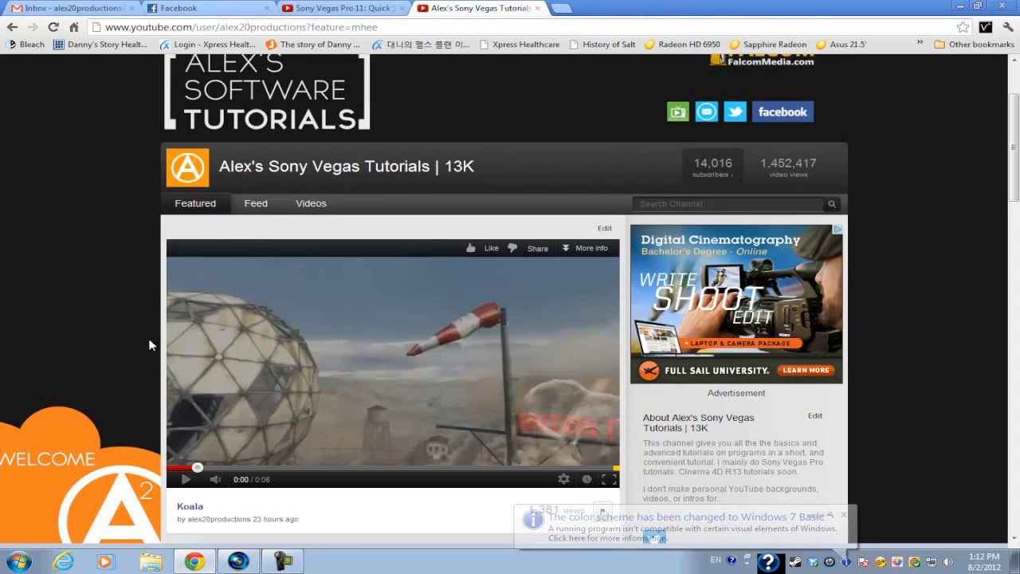
scroll(148, 341, down, 1)
key(ctrl+shift+Tab)
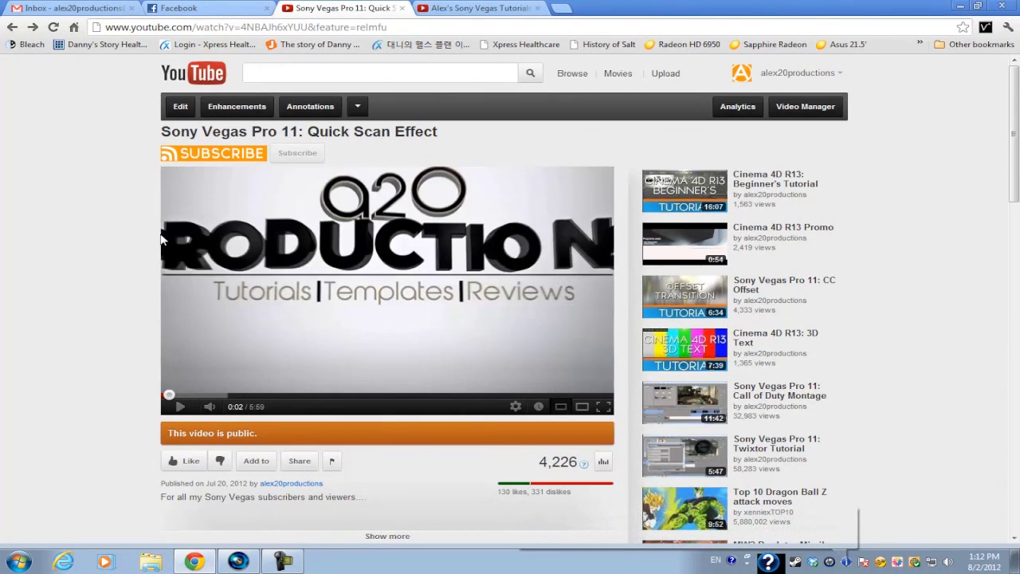
scroll(146, 252, down, 1)
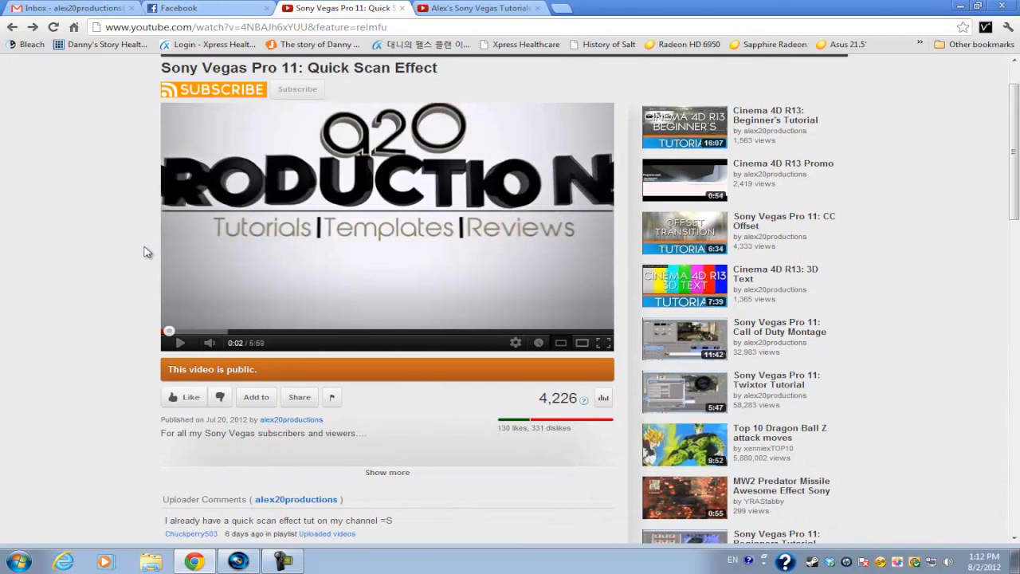
drag(630, 464, 496, 431)
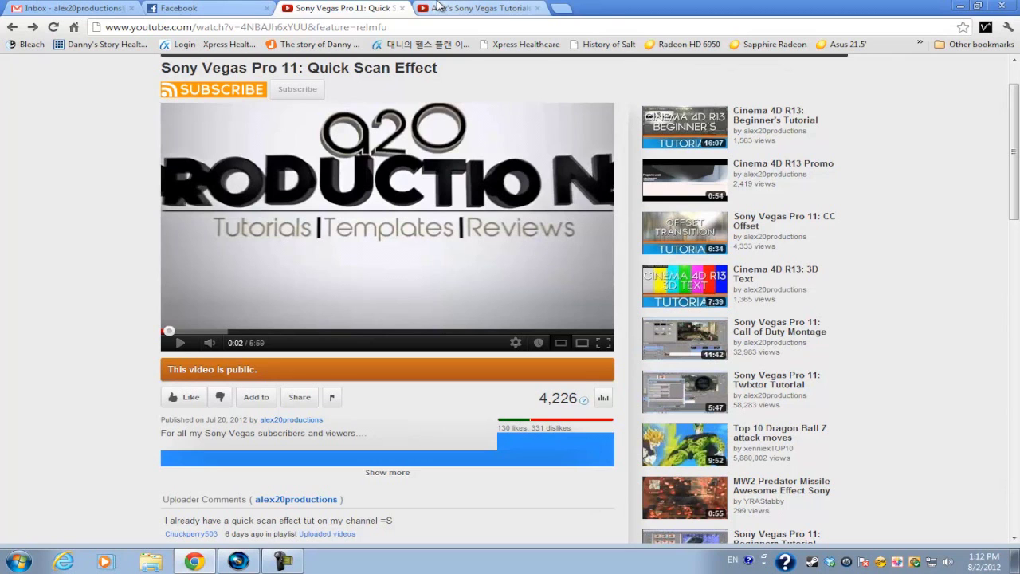
click(478, 8)
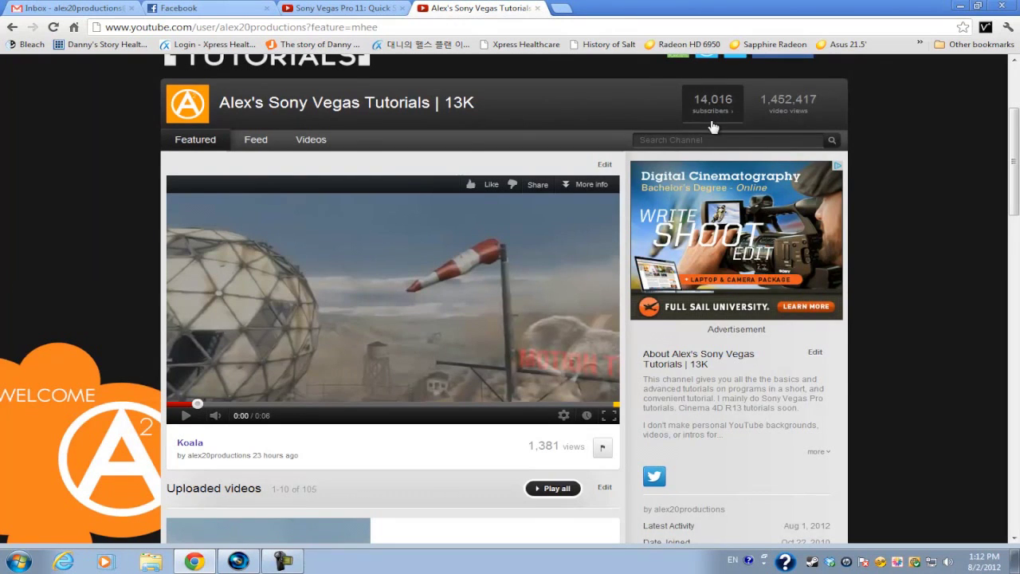
scroll(710, 128, up, 1)
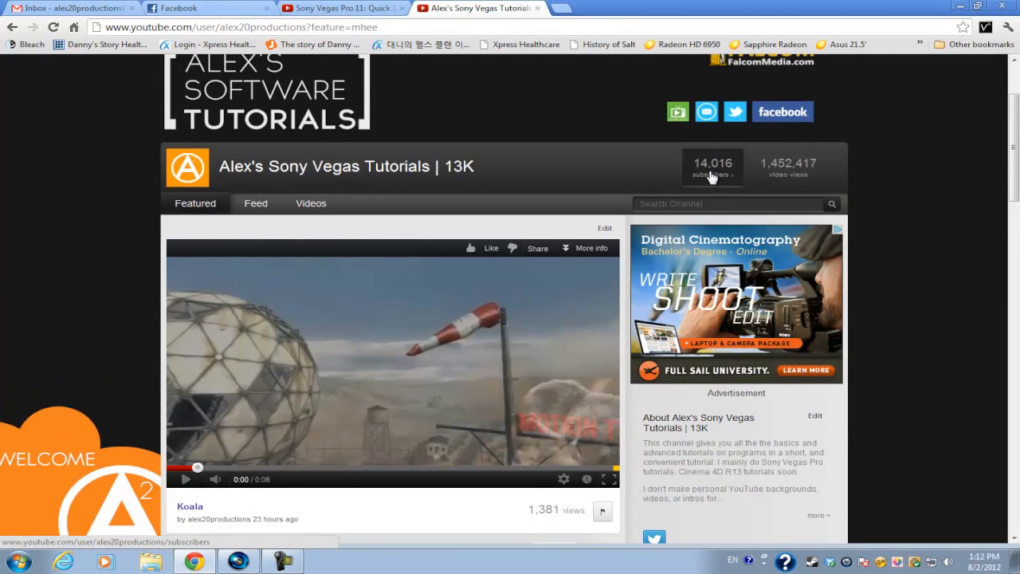